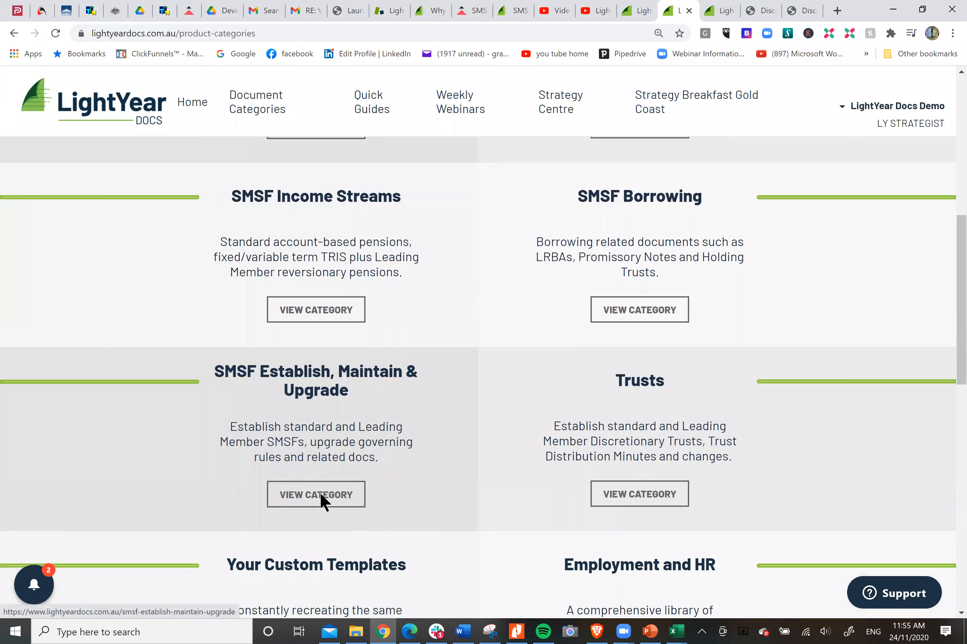
Step: Open the "SMSF Establishment - with Corporate Trustee" product from the SMSF Establish, Maintain & Upgrade category
scroll(851, 301, "down", 2)
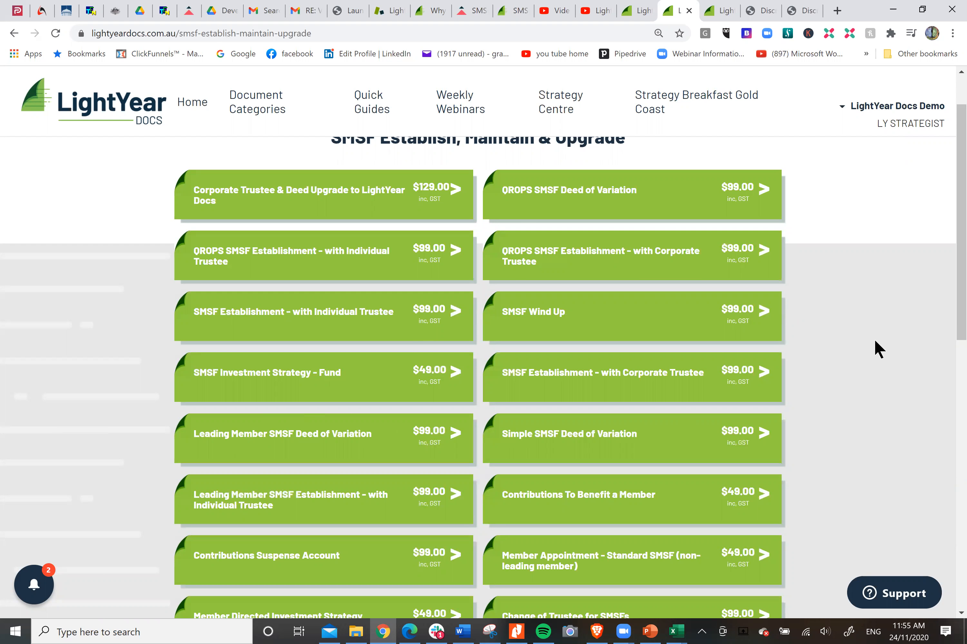
scroll(874, 338, "down", 2)
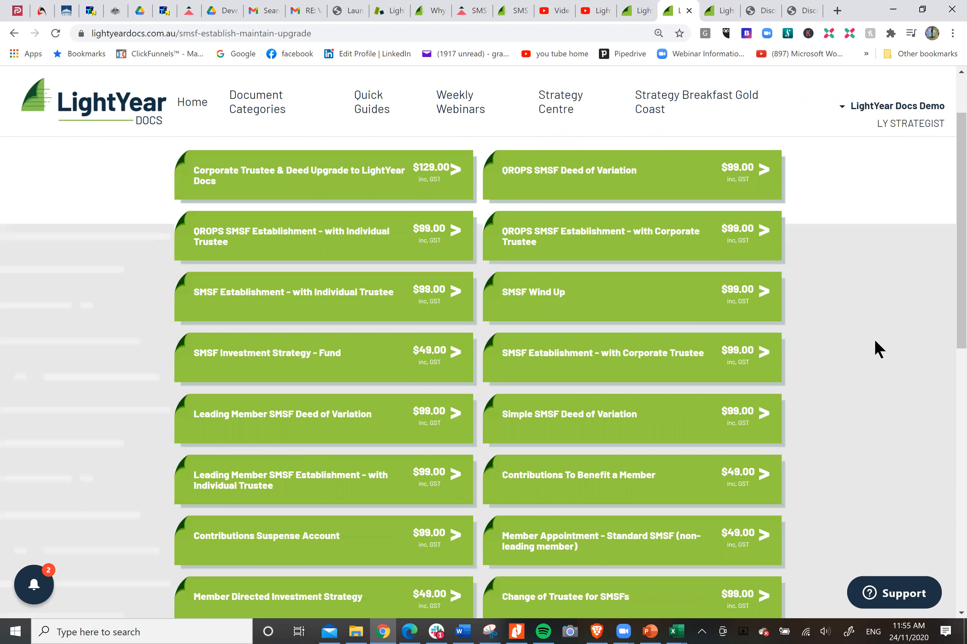
scroll(874, 349, "down", 2)
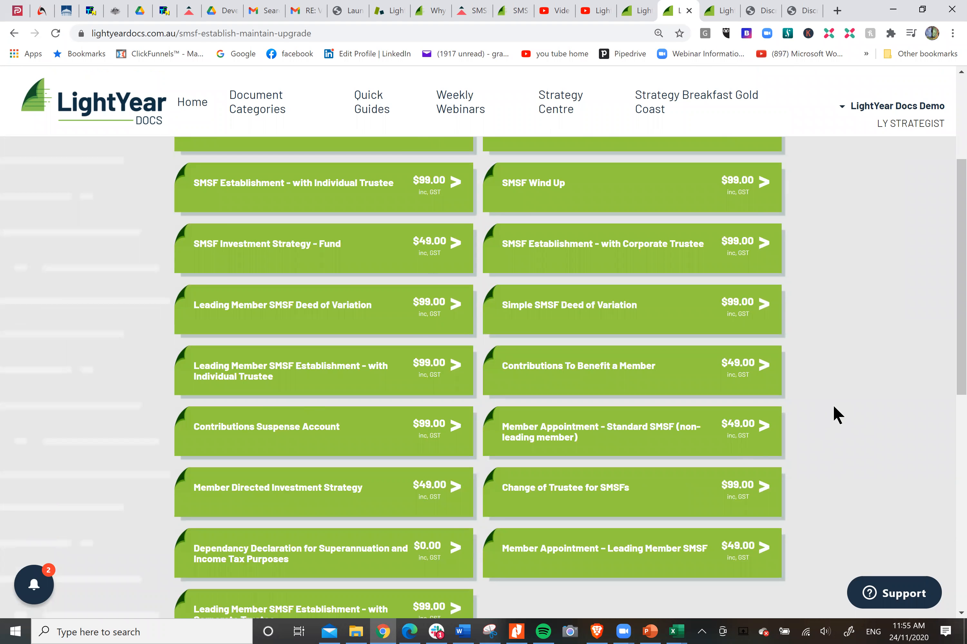
scroll(834, 407, "down", 2)
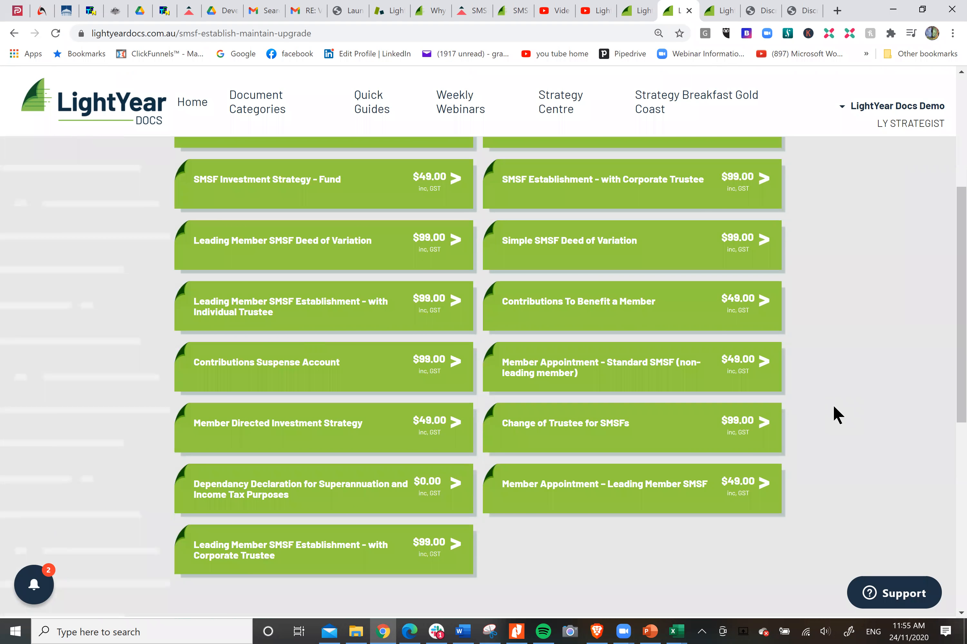
scroll(815, 419, "up", 2)
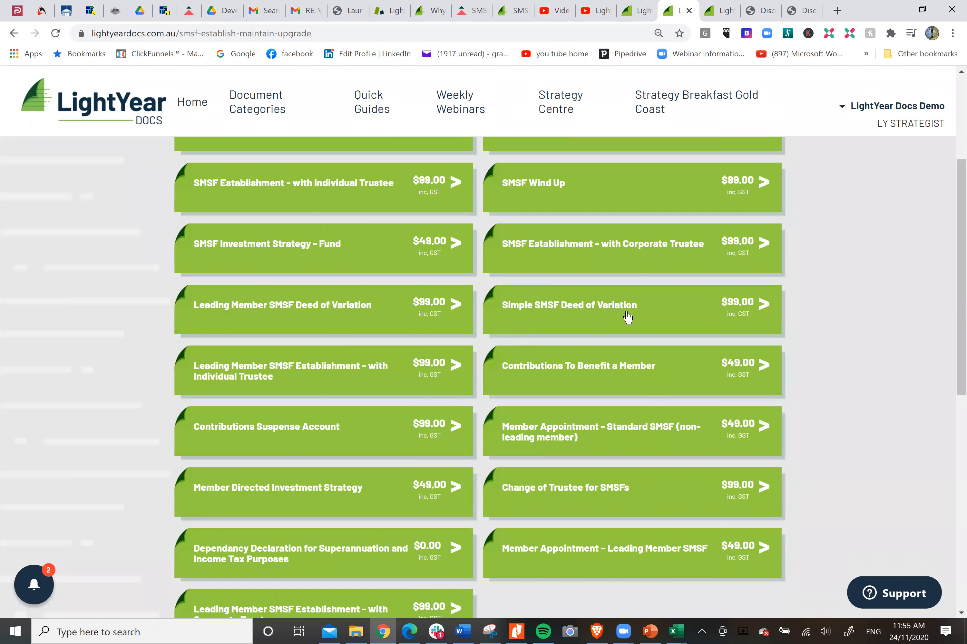
scroll(842, 347, "up", 2)
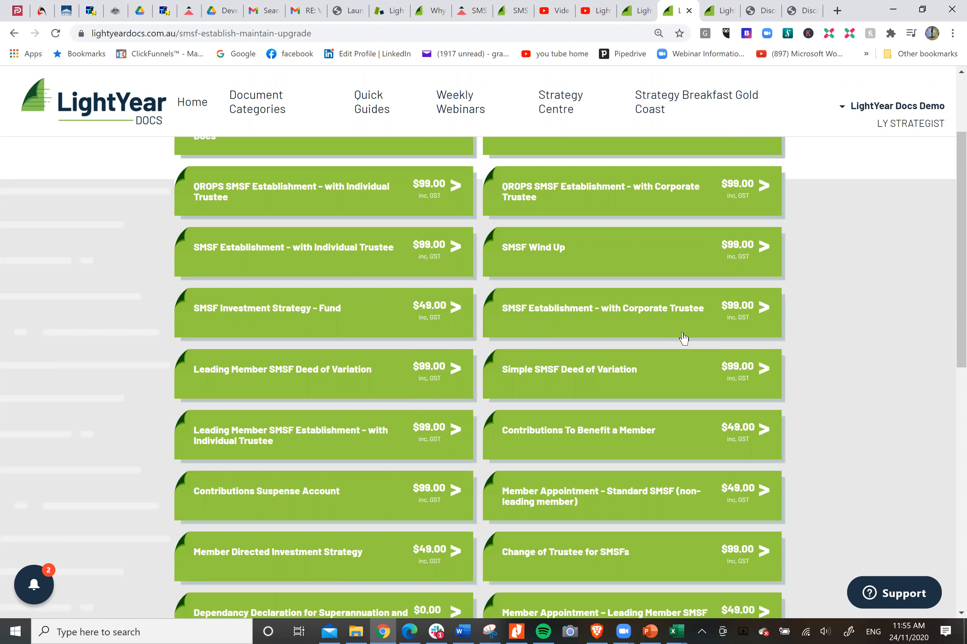
left_click(647, 316)
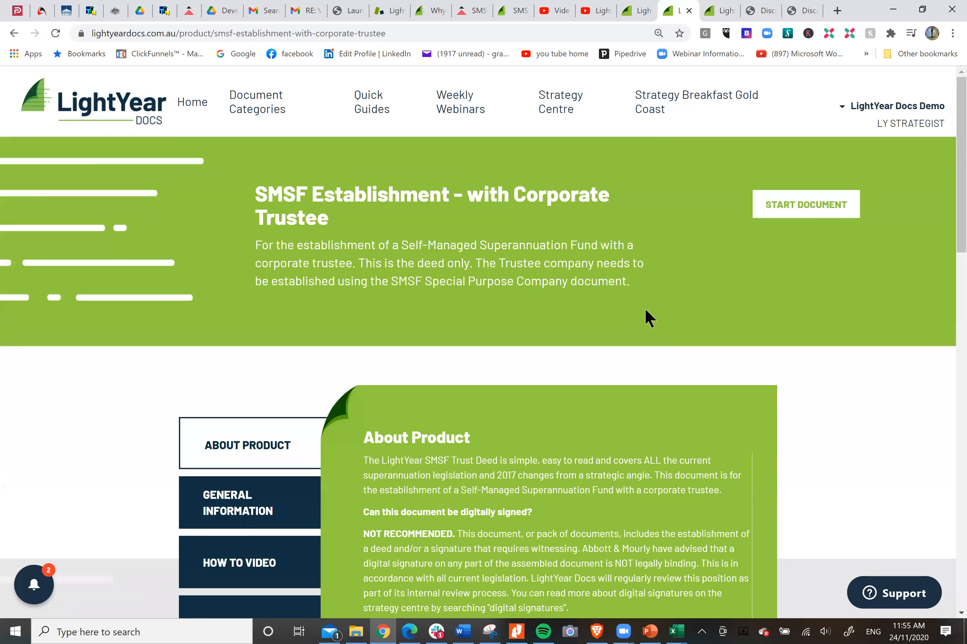
Step: Start the document, storing it in the Abbott Test folder under the name "Smith Family SMSF"
left_click(805, 210)
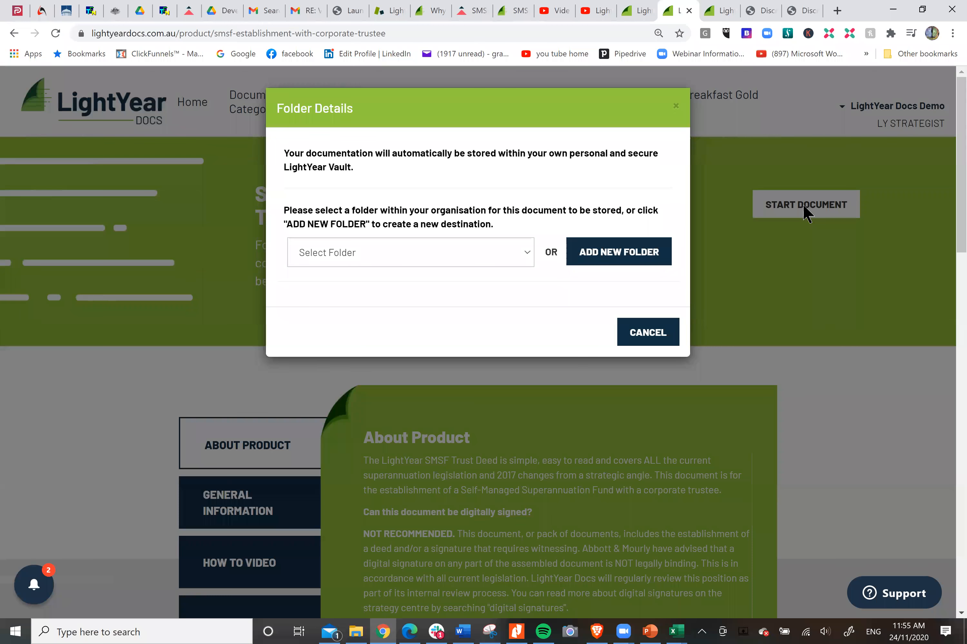
left_click(525, 249)
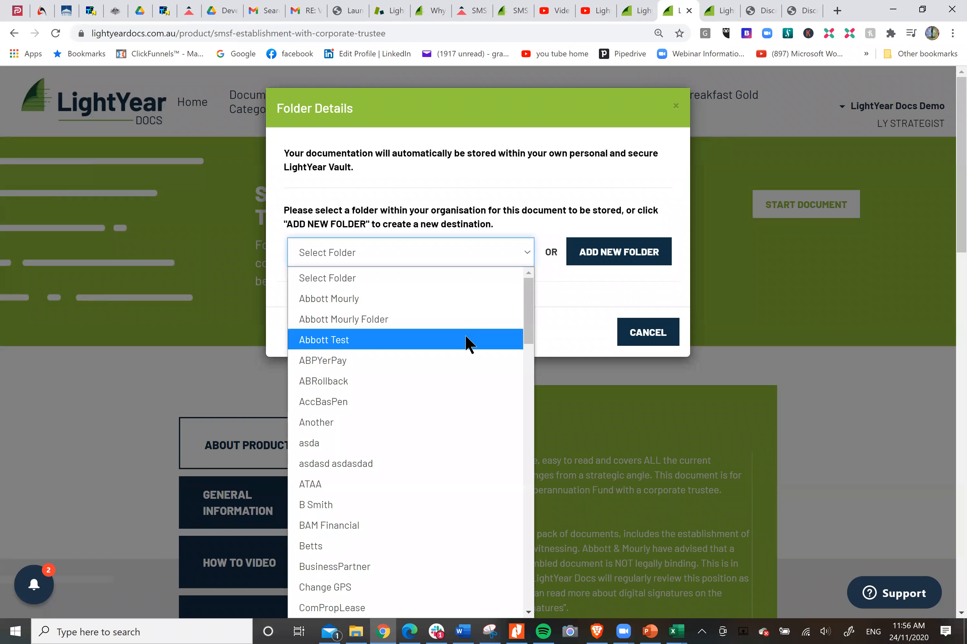
left_click(470, 341)
left_click(462, 342)
type("Smith ")
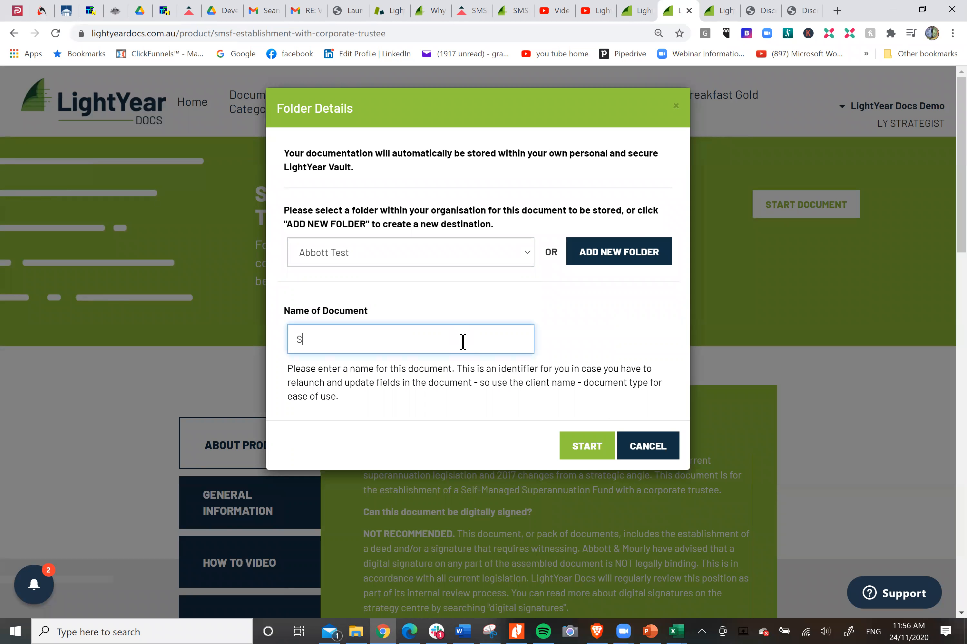
type("Family SMSF")
left_click(596, 452)
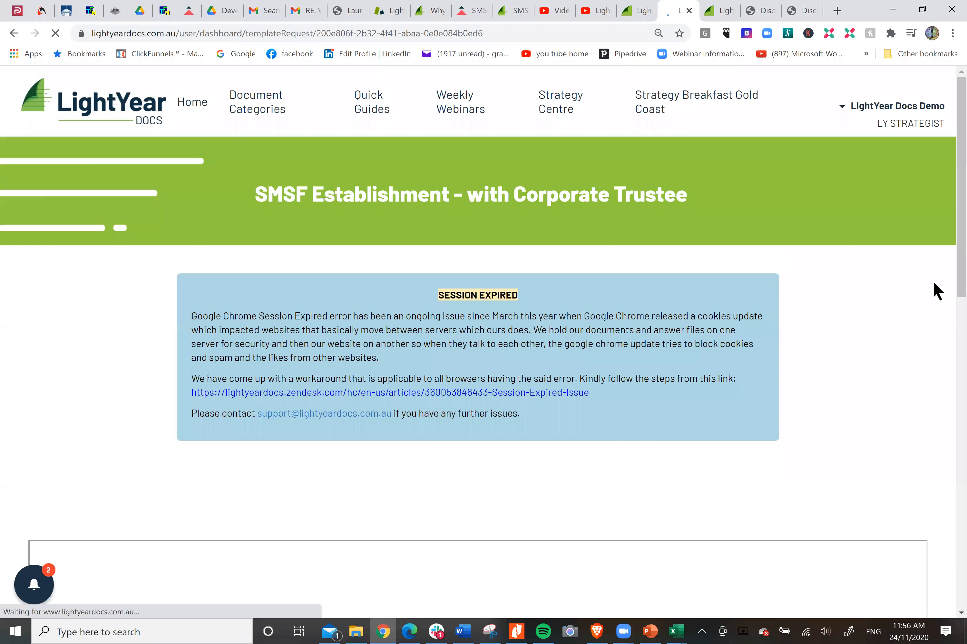
Step: In the interview's document setup, enter "Smith Family SMSF" as the document name and AM001 as the logo tag
left_click_drag(961, 187, 961, 287)
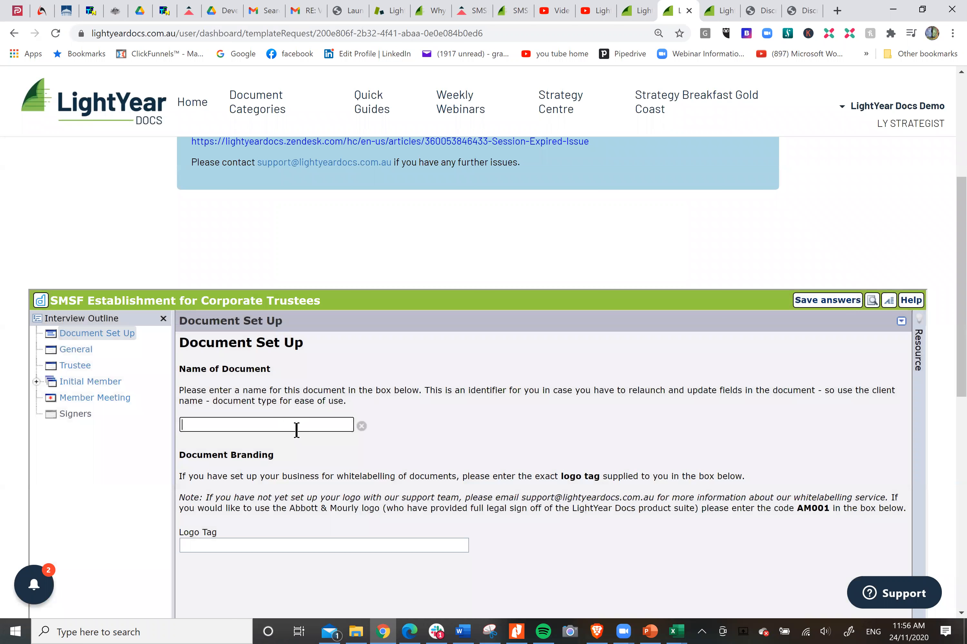
type("Smith Family SMSf")
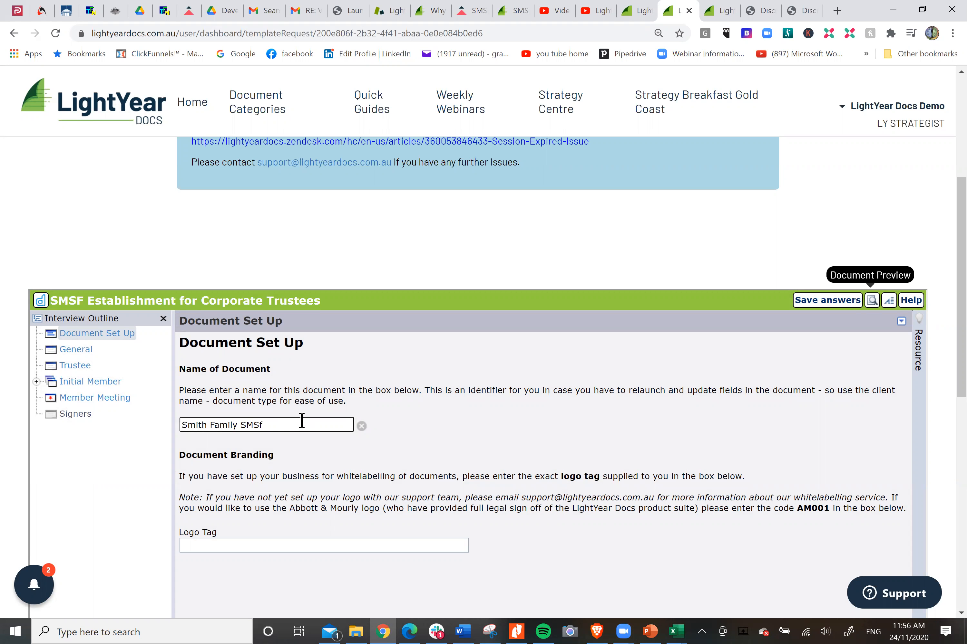
key("BackSpace")
type("F")
left_click(291, 543)
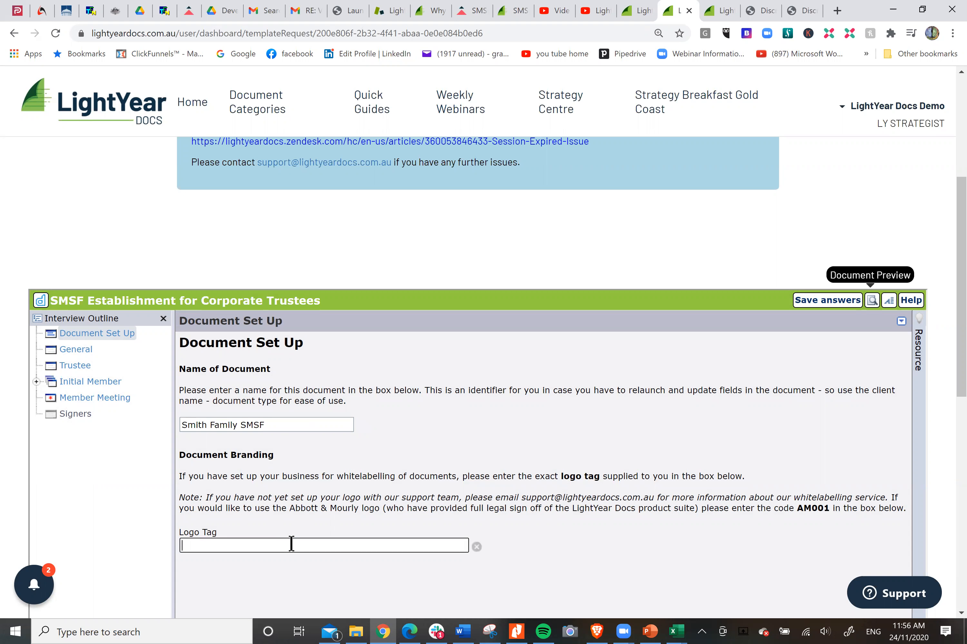
type("AM001")
Step: In the General details, enter "The Smith Family Super Fund" as the full name of the fund
left_click(90, 353)
left_click(357, 378)
type("The S")
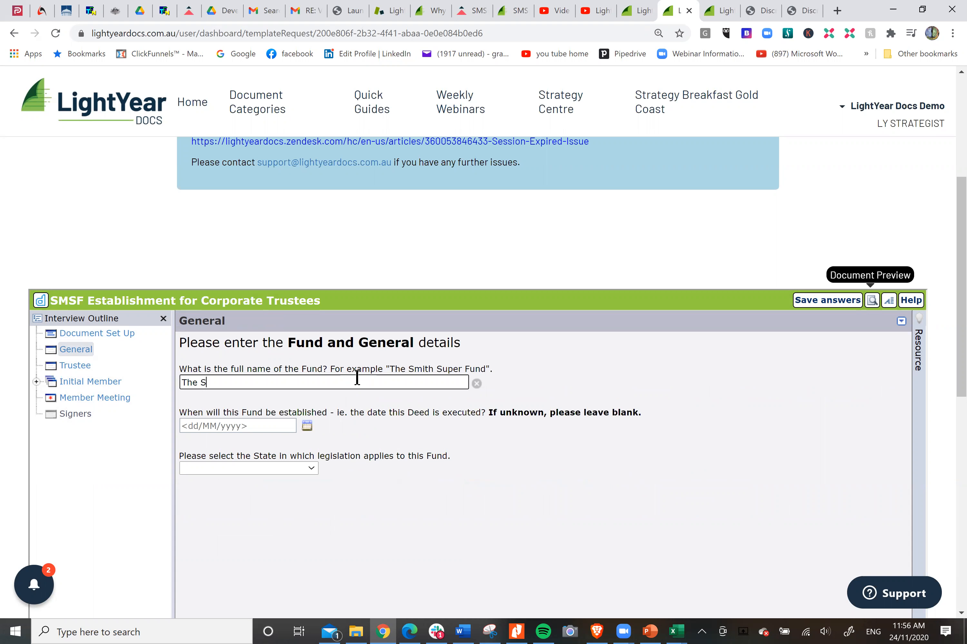
type("mith Family Super Fund")
Step: Set the fund's establishment date to 26/11/2020 and its legislation state to Queensland
left_click(307, 424)
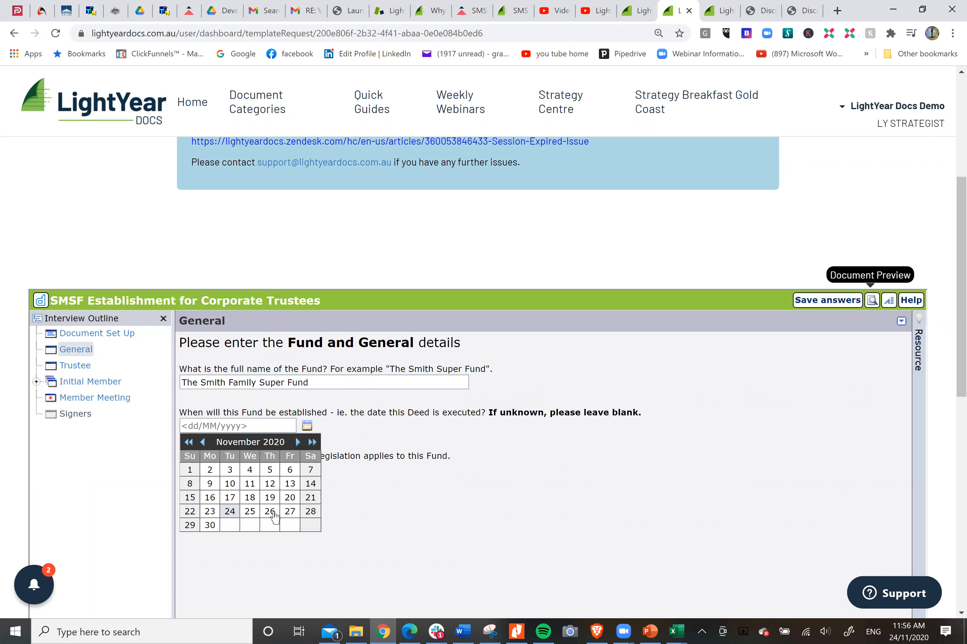
left_click(270, 512)
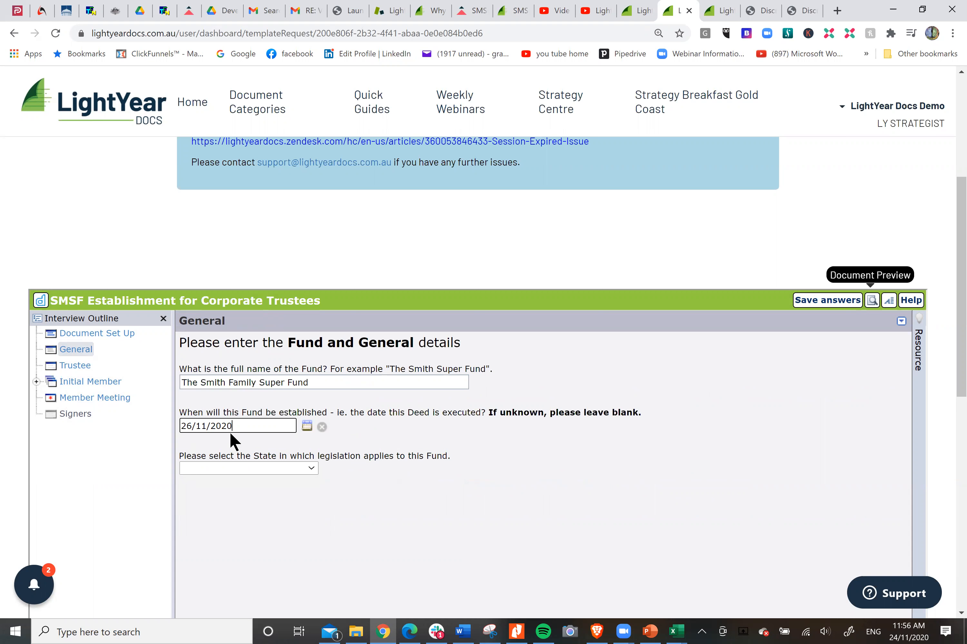
left_click(310, 467)
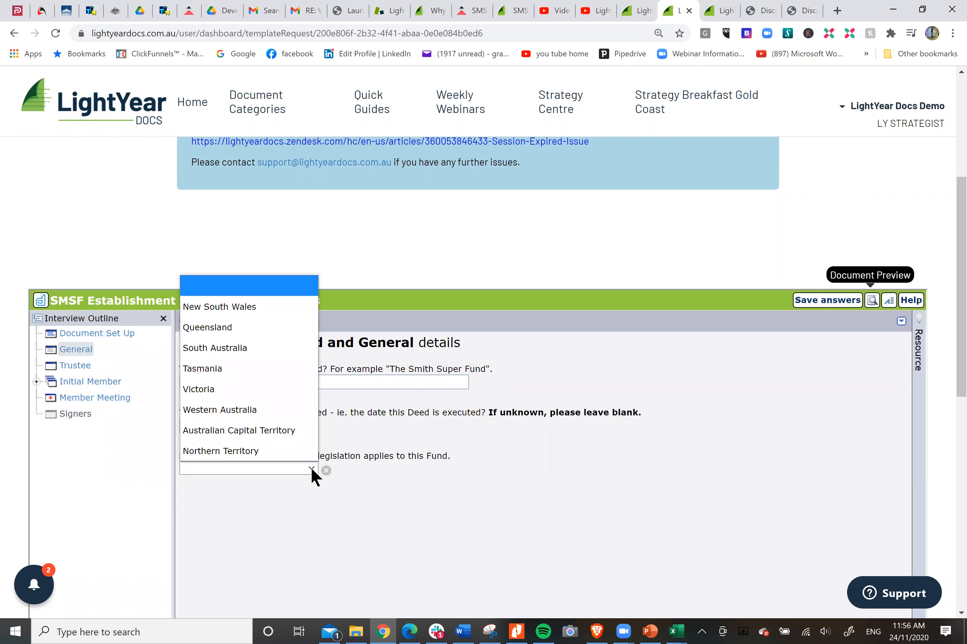
left_click(252, 328)
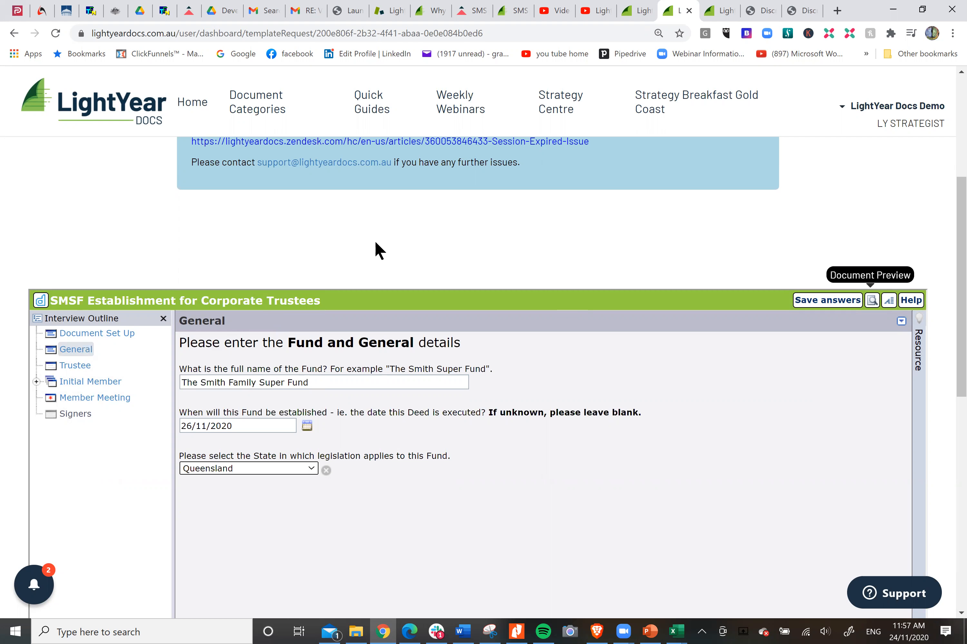
Step: In the Trustee details, enter "Smith Nominees" as the company name with legal element PTY LTD, and fill in its ACN
left_click(85, 367)
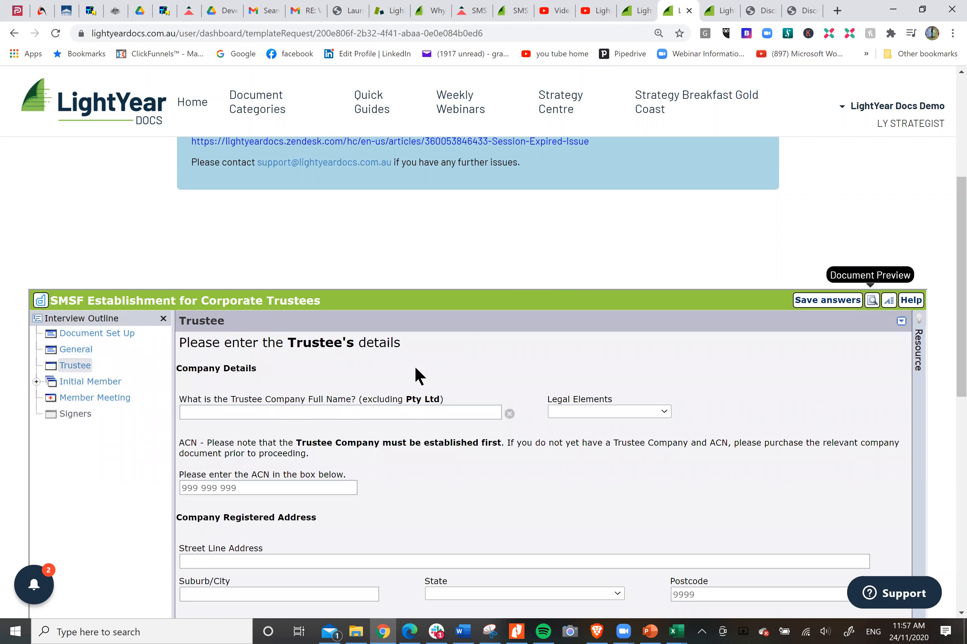
scroll(426, 362, "down", 2)
left_click(376, 350)
type("Smi")
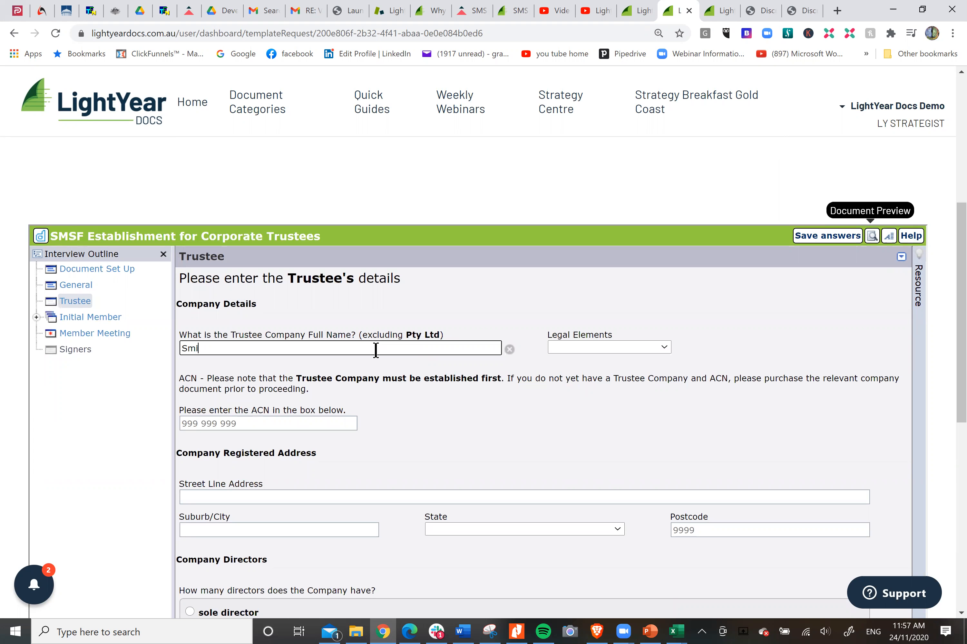
type("th Nominees")
key("Tab")
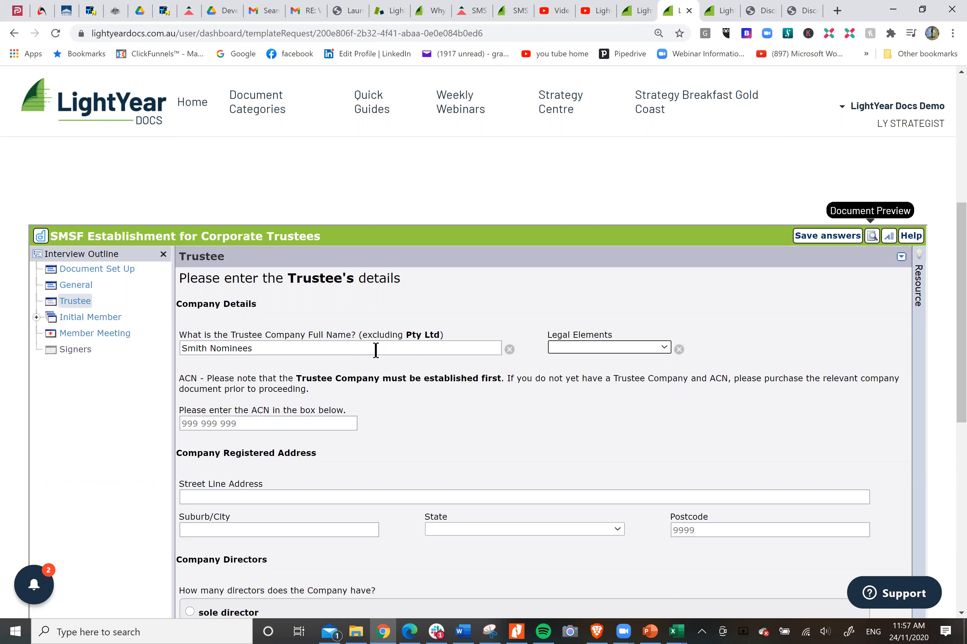
key("p")
key("Tab")
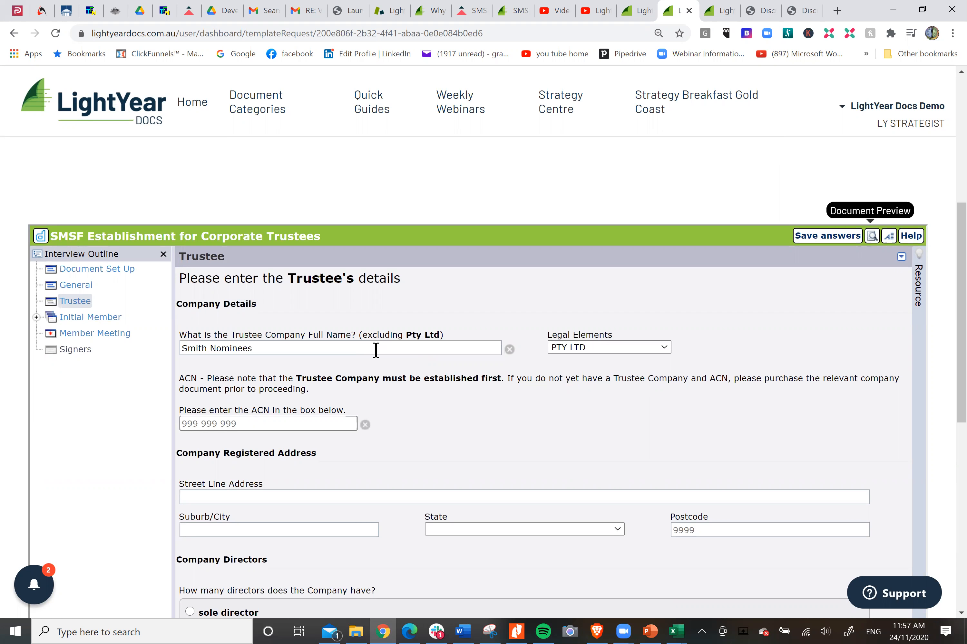
type("121 454 787")
Step: Fill in the trustee company's registered address with its street line, suburb, state and postcode
left_click(306, 497)
type("5 Smtih")
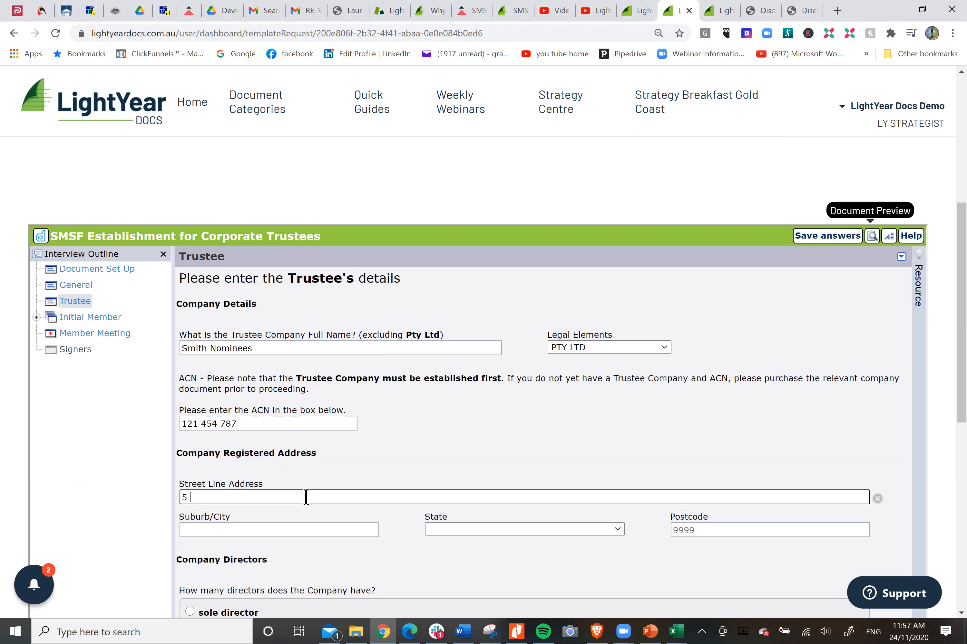
key("BackSpace")
key("BackSpace")
key("BackSpace")
key("BackSpace")
type("ith Street")
key("Tab")
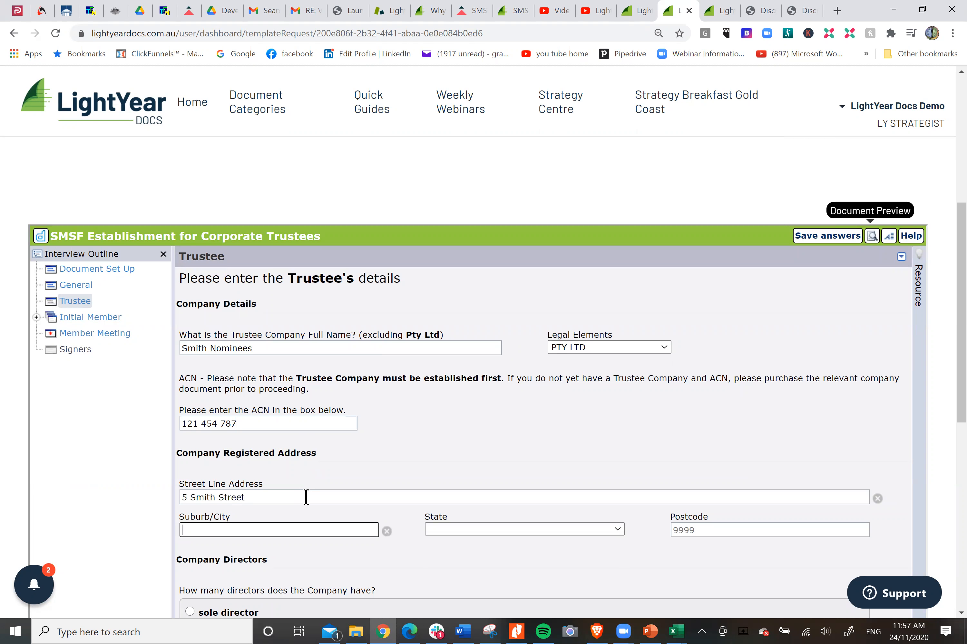
type("Sydney")
key("Tab")
key("n")
key("Tab")
type("2000")
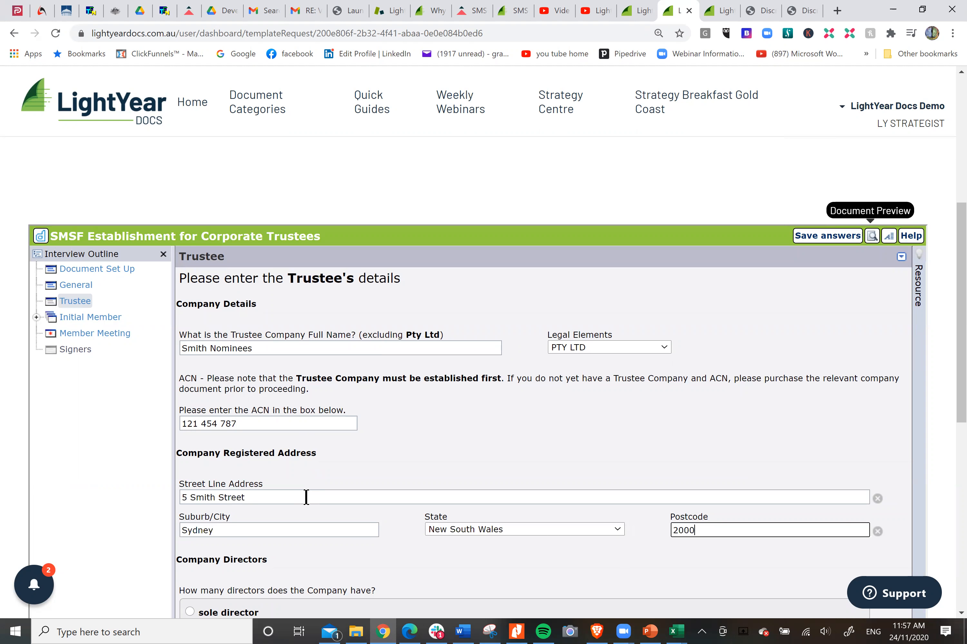
Step: Choose 2+ directors for the trustee company and confirm 2 as the number of directors
scroll(577, 303, "down", 3)
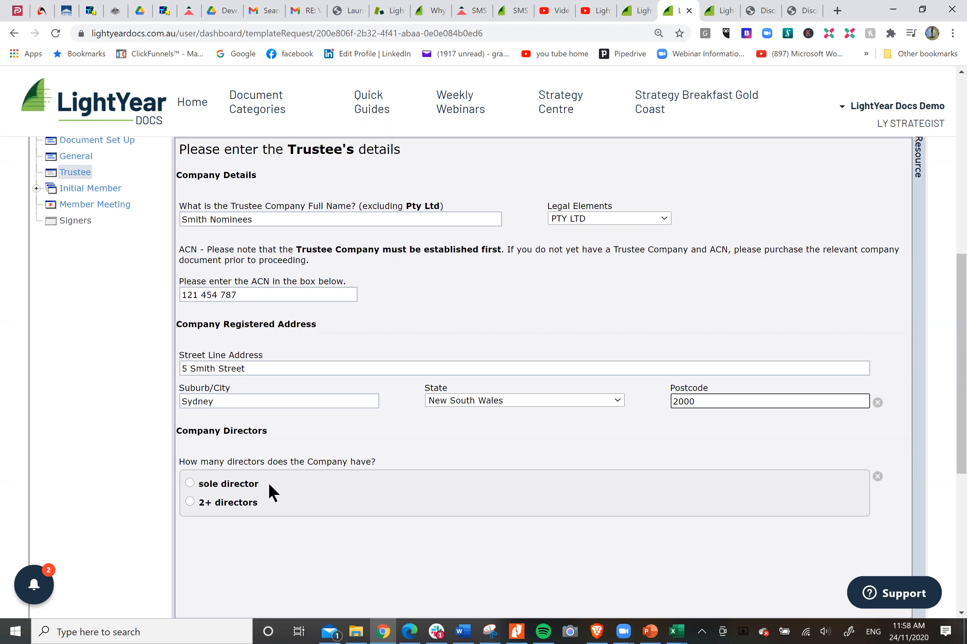
left_click(190, 502)
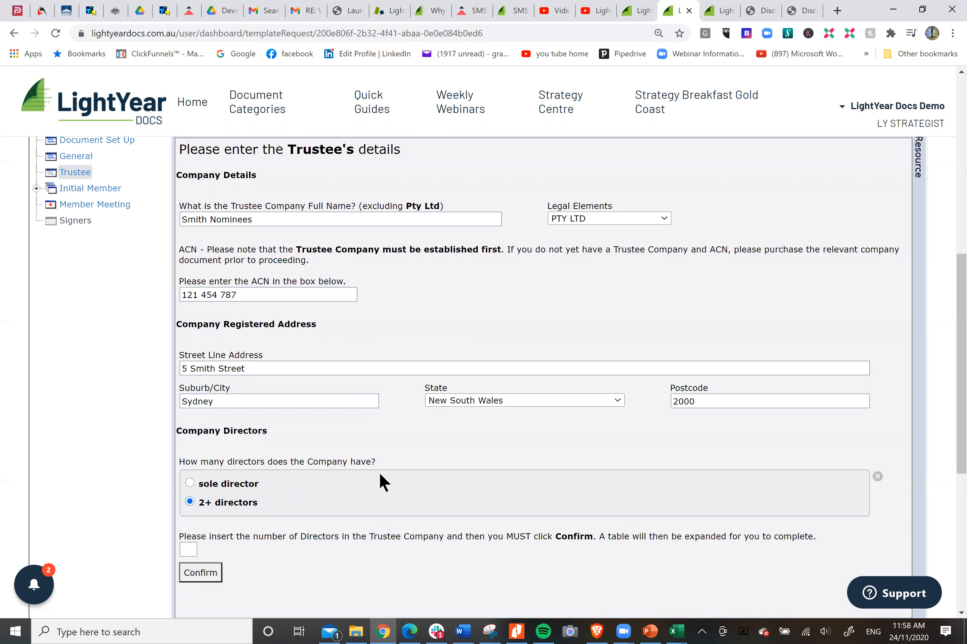
scroll(250, 499, "down", 1)
left_click(193, 485)
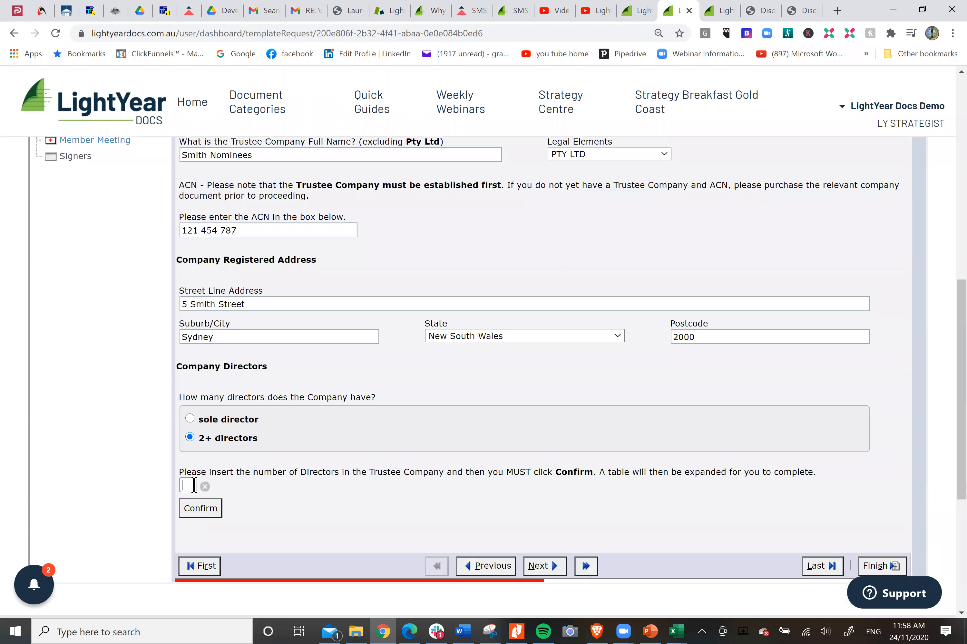
type("2")
left_click(208, 509)
Step: Enter the full names of the first and second directors in the directors table
scroll(425, 451, "down", 1)
left_click(295, 494)
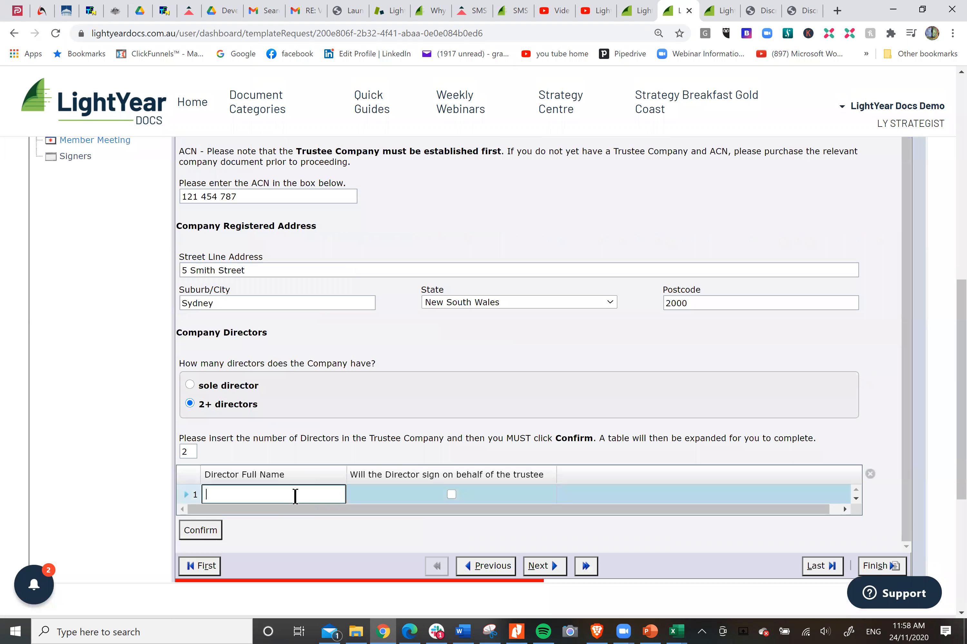
type("John Smith")
key("Tab")
left_click(275, 515)
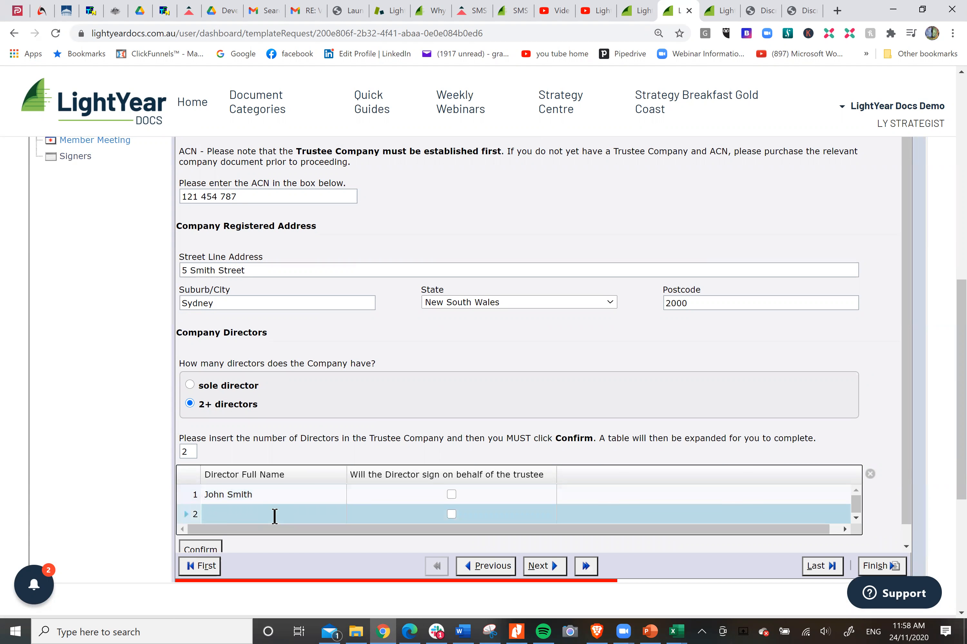
type("Sally Smith")
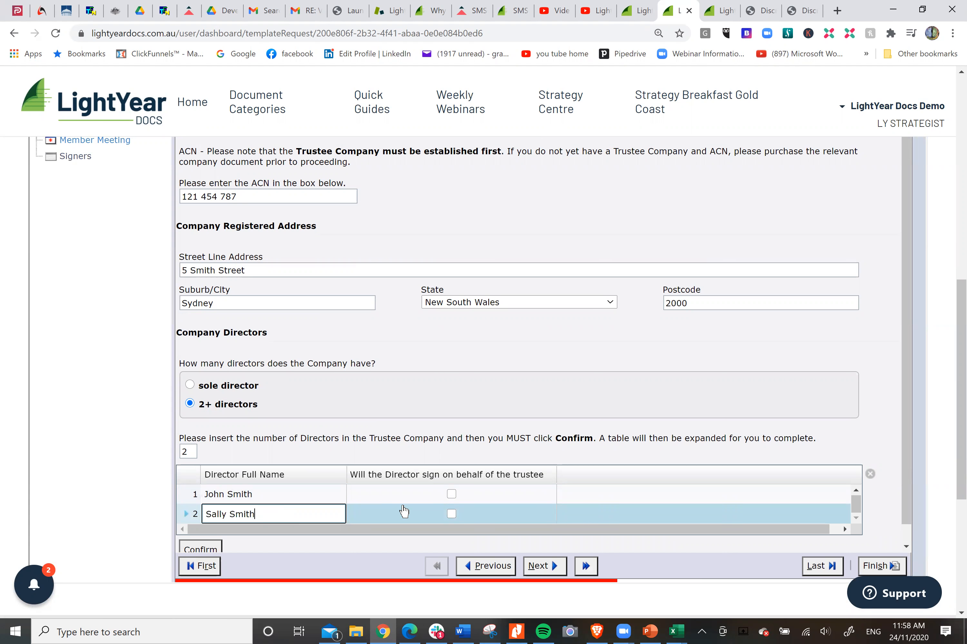
Step: Mark both directors as signing on behalf of the trustee and proceed to the Initial Member details
left_click(452, 494)
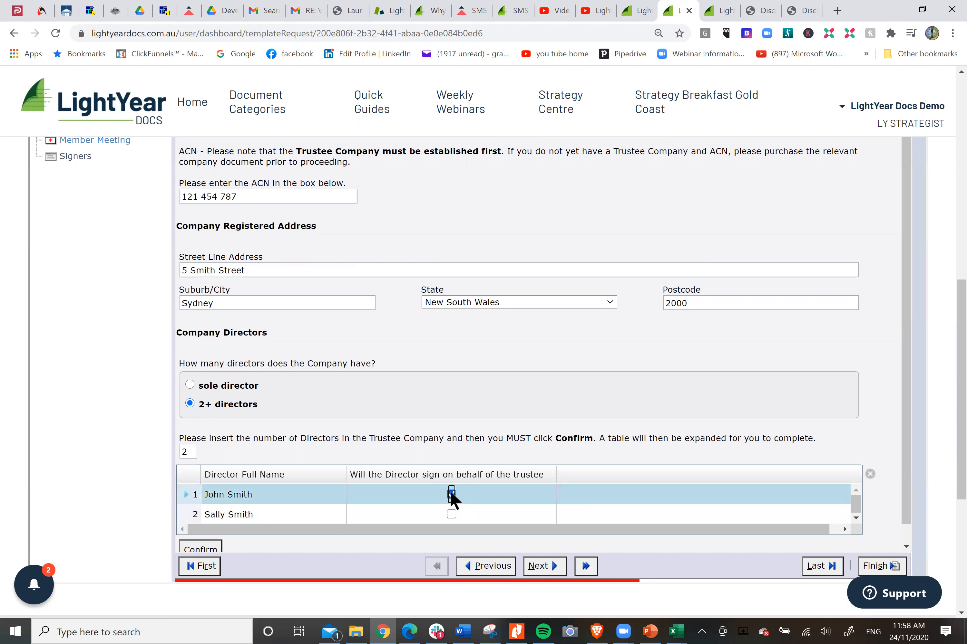
left_click(452, 515)
left_click(536, 566)
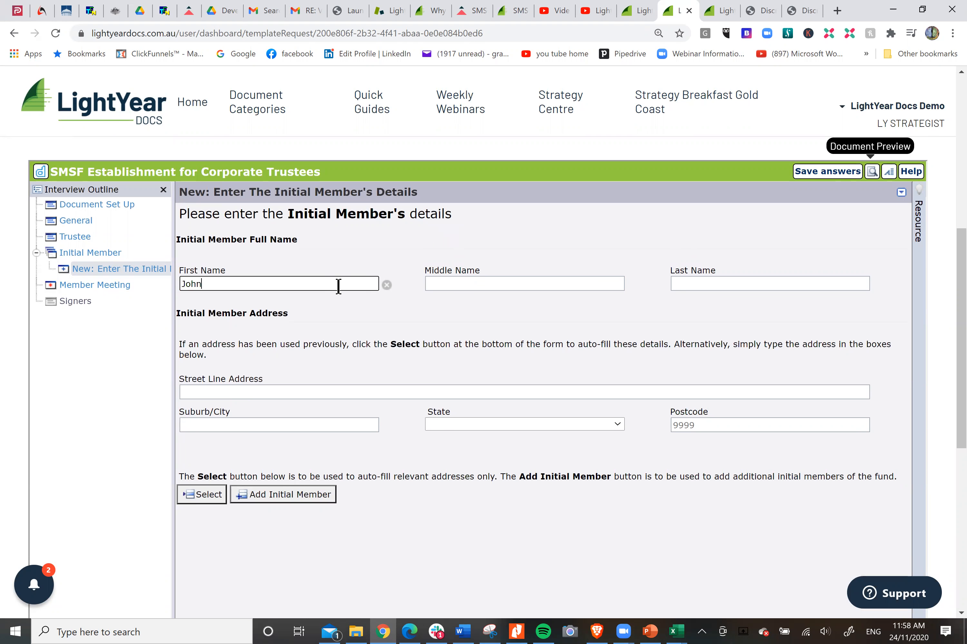
Step: Complete the first initial member's full name and auto-fill the member's address from the previously used answers
key("Tab")
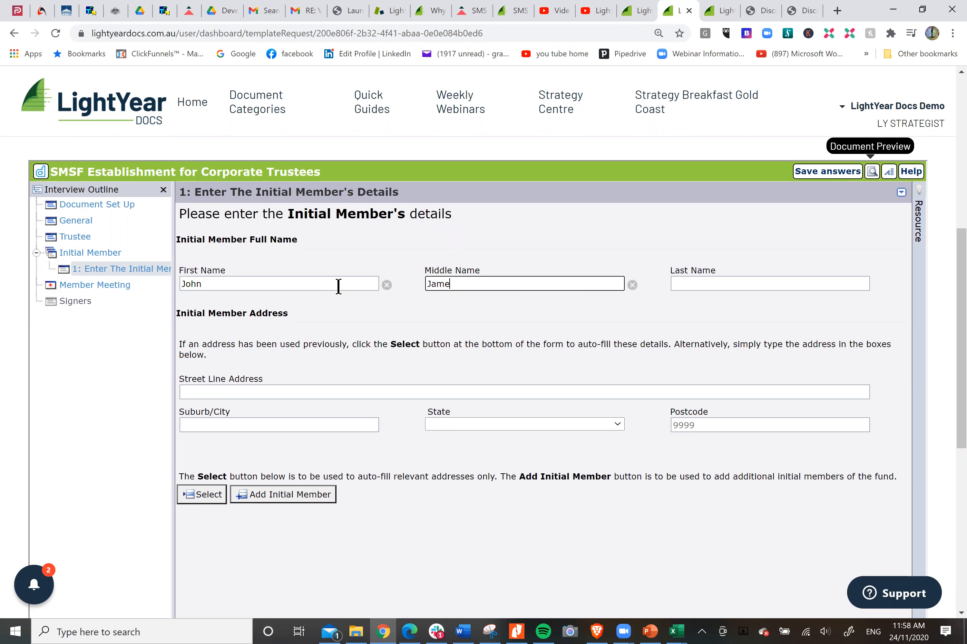
key("Tab")
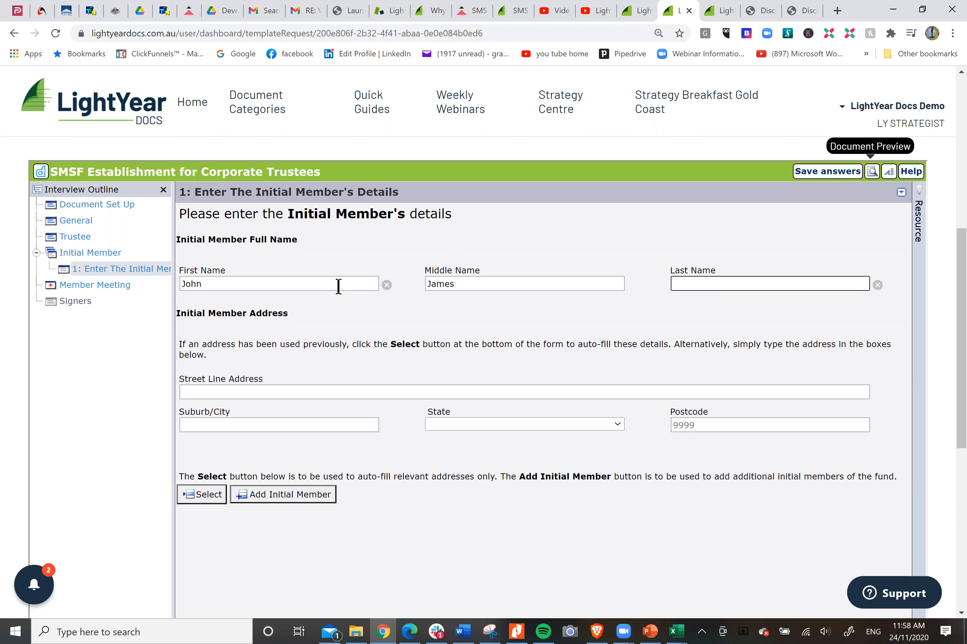
type("Smith")
left_click(201, 500)
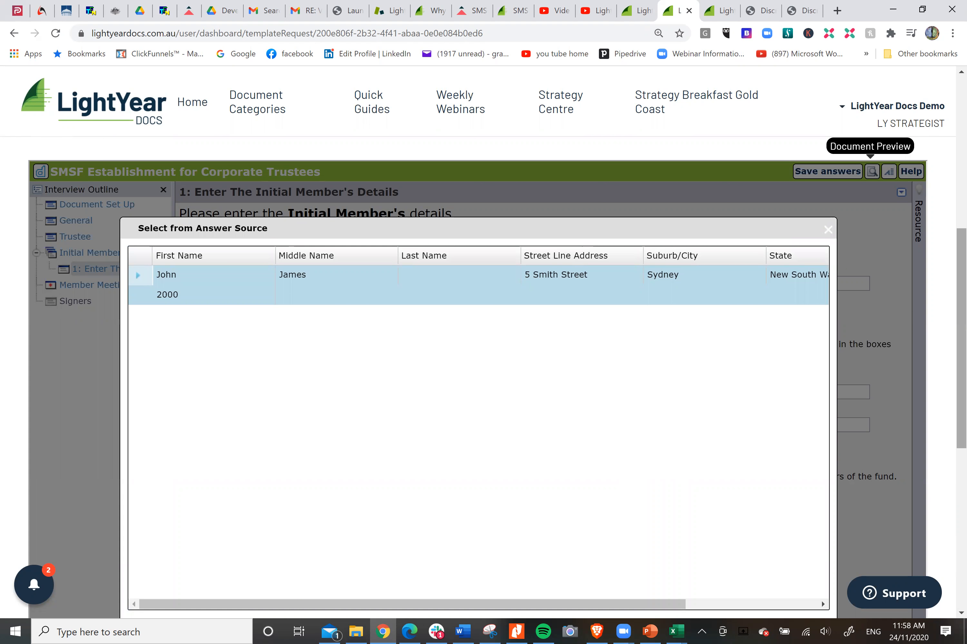
scroll(961, 339, "down", 1)
left_click(769, 588)
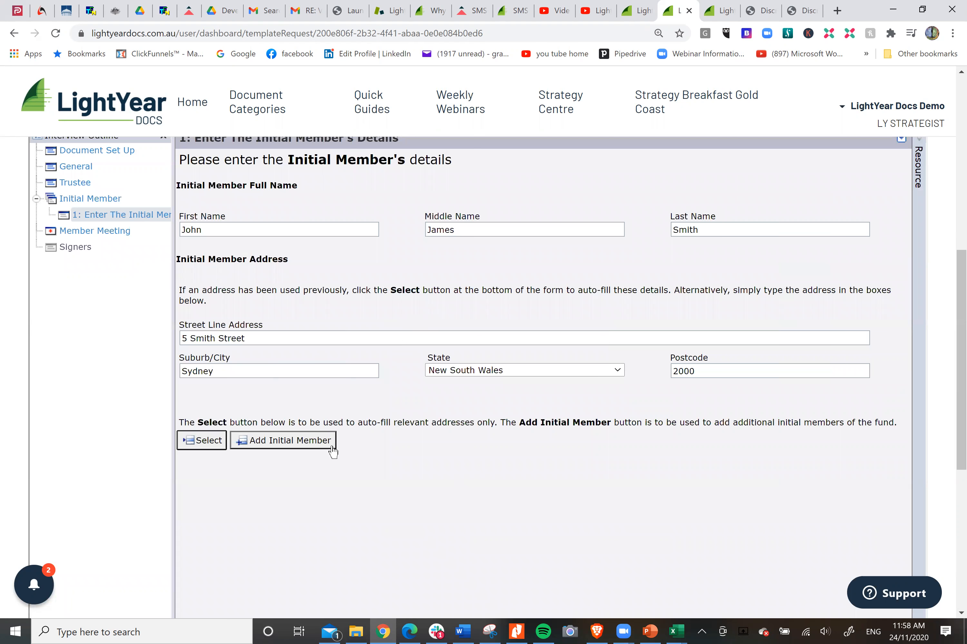
Step: Add a second initial member, auto-fill the details from the first member, and replace the first and middle names with the second member's
left_click(285, 445)
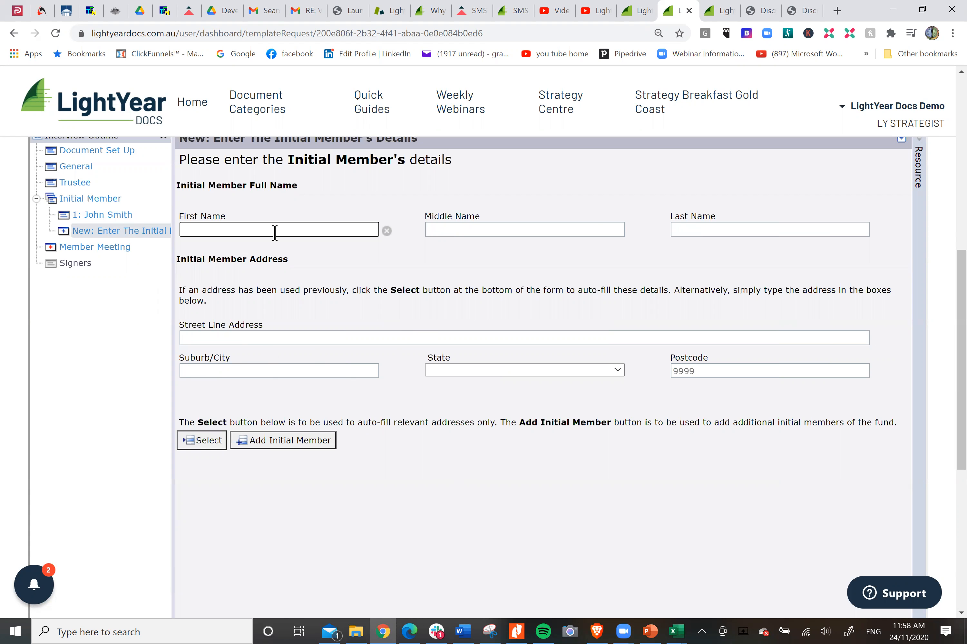
left_click(204, 440)
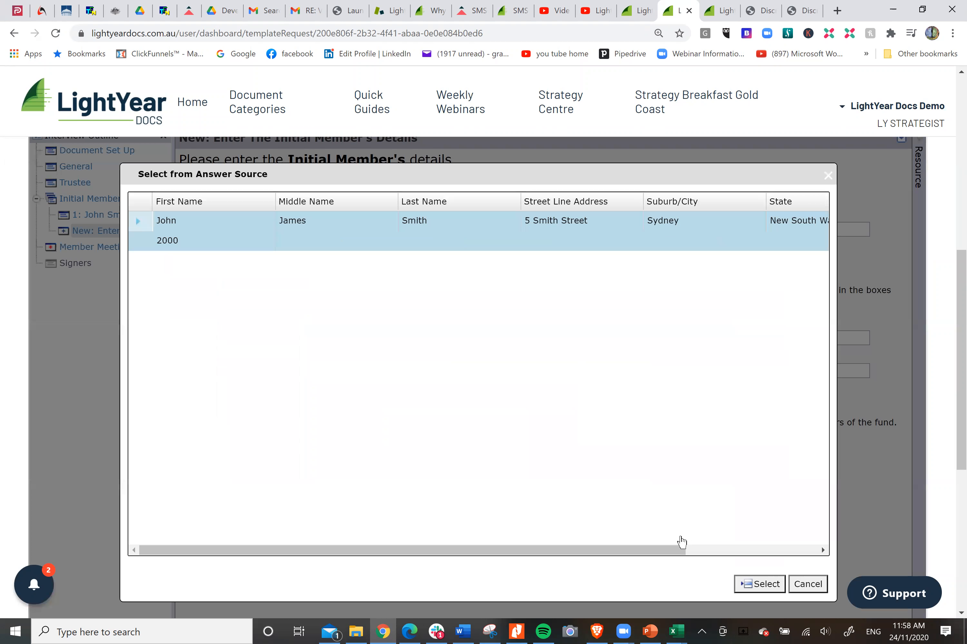
left_click(759, 584)
left_click_drag(248, 227, 172, 231)
type("Sally")
key("Tab")
key("BackSpace")
key("BackSpace")
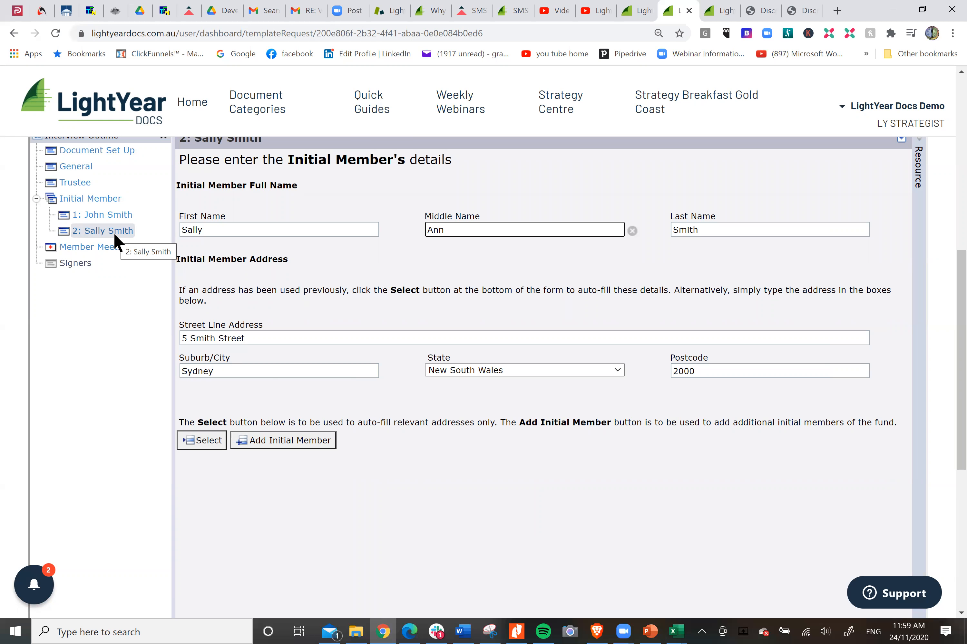
Step: Set the Member Meeting voting rule to "a vote each with a Chairman casting vote" and proceed to the Signers page
left_click(102, 248)
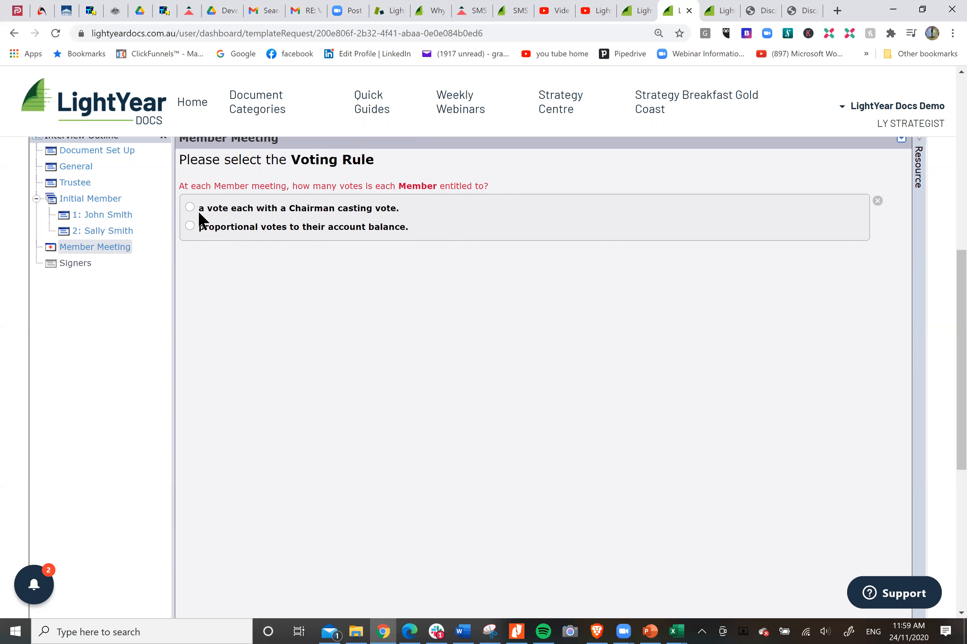
left_click(190, 207)
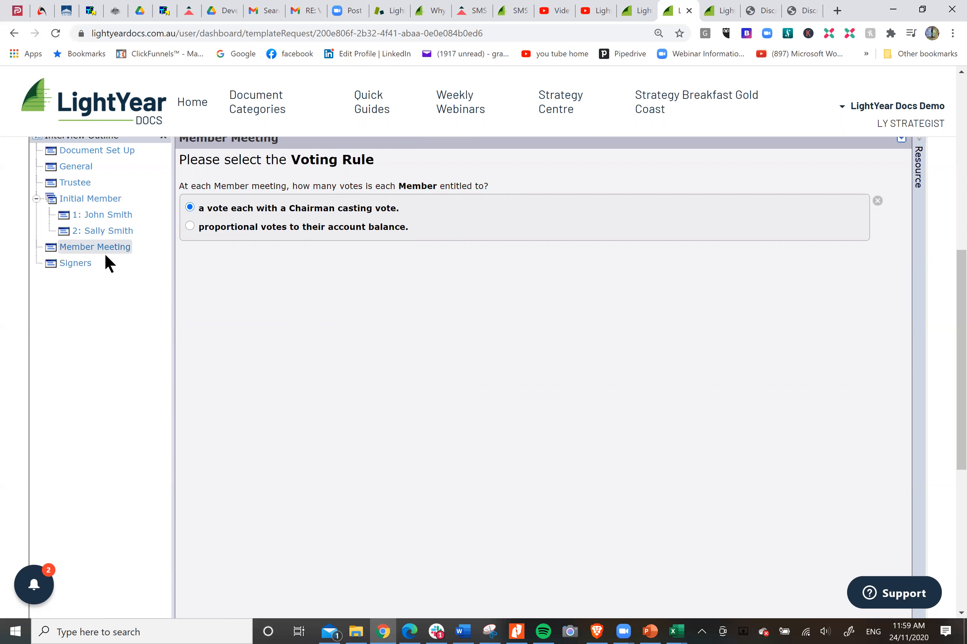
left_click(77, 262)
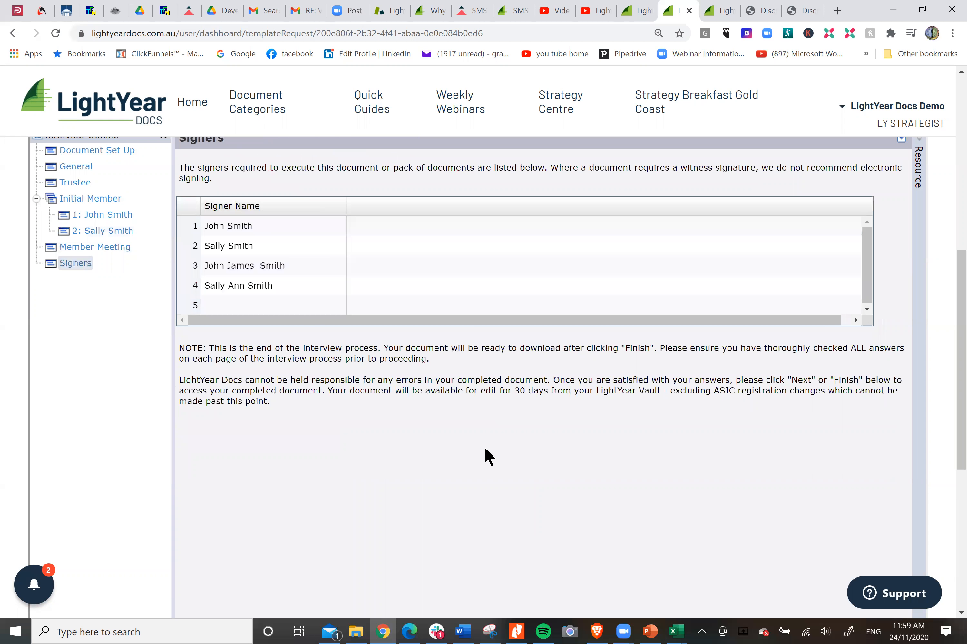
Step: Finish the interview, then download and open SMSF Establishment for Corporate Trustees.pdf
scroll(484, 446, "down", 5)
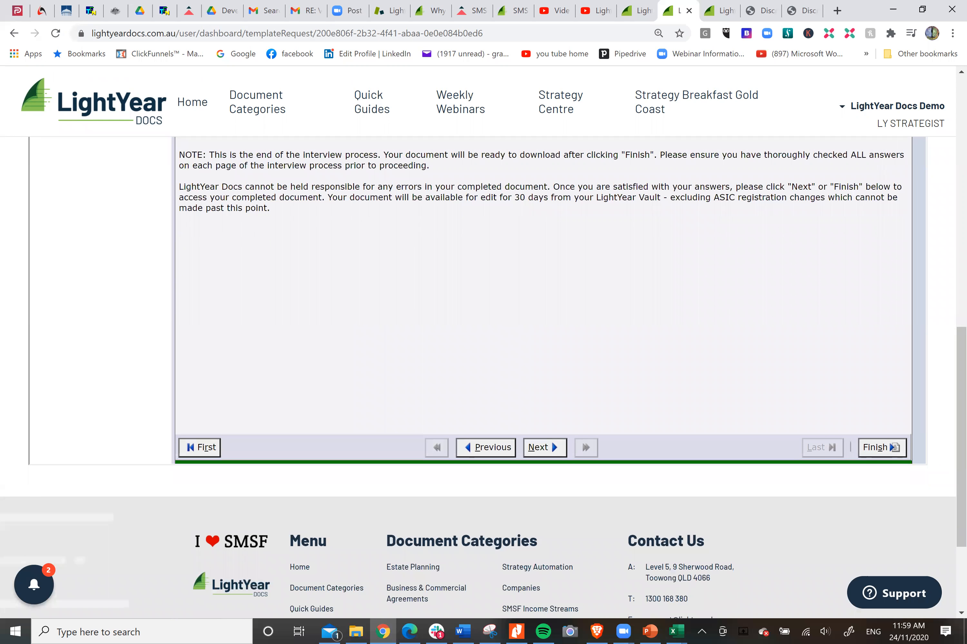
left_click(890, 448)
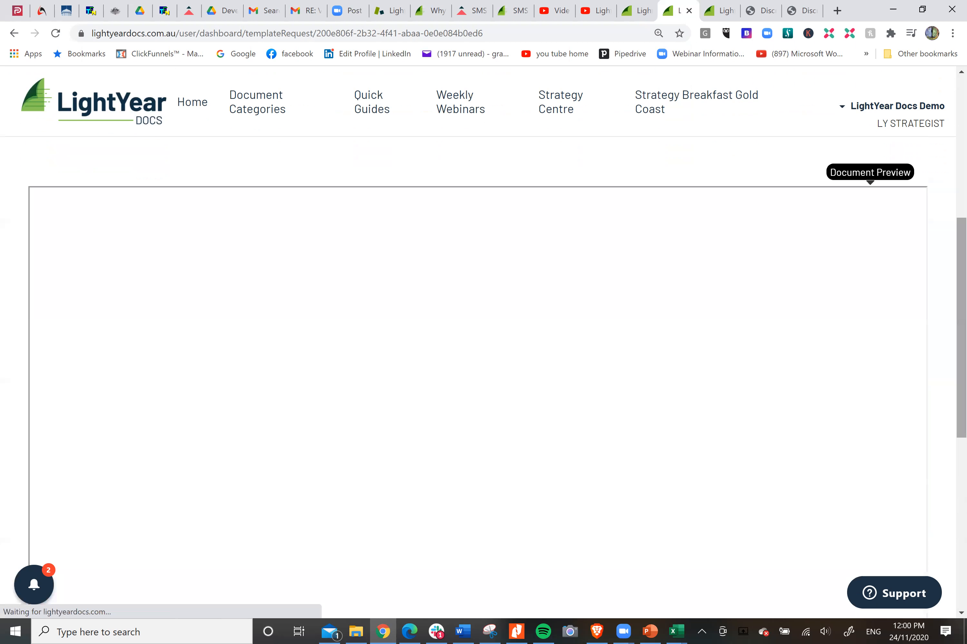
left_click(871, 259)
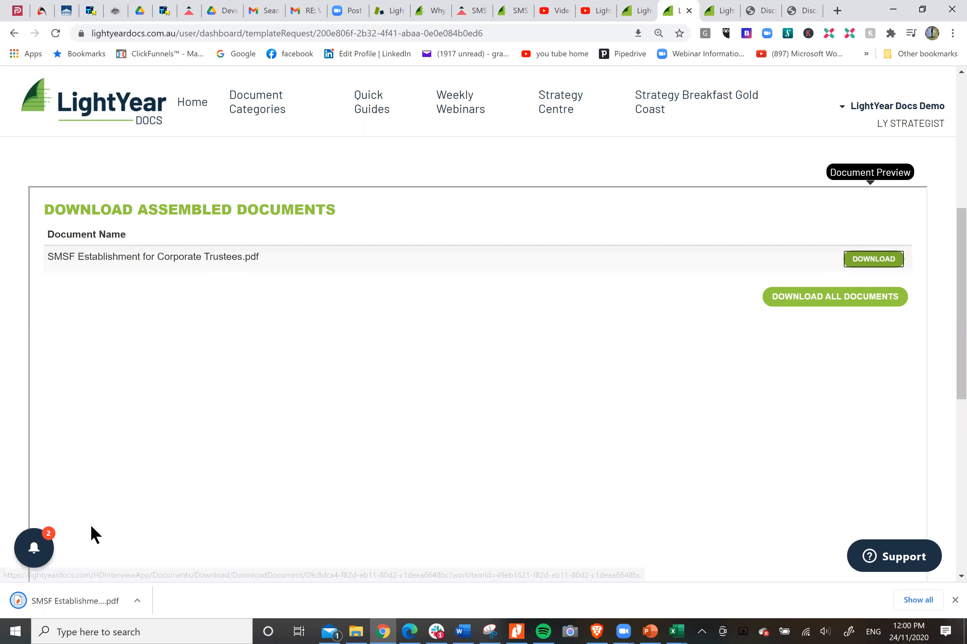
left_click(88, 602)
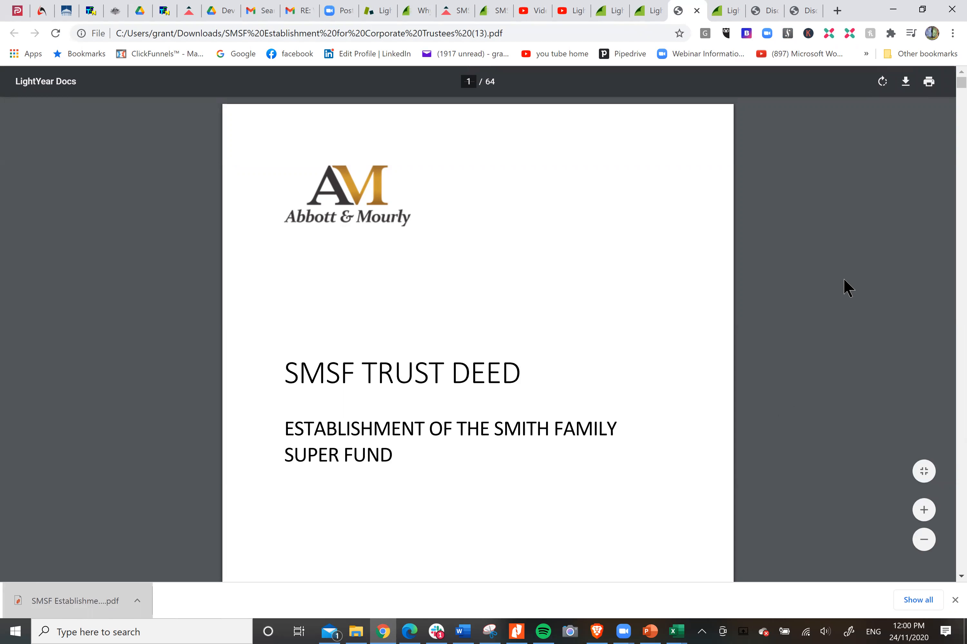
Step: Review the trust deed's cover, document index, parties and recitals, highlighting recital 4 on the Trustee's consent
scroll(848, 286, "down", 3)
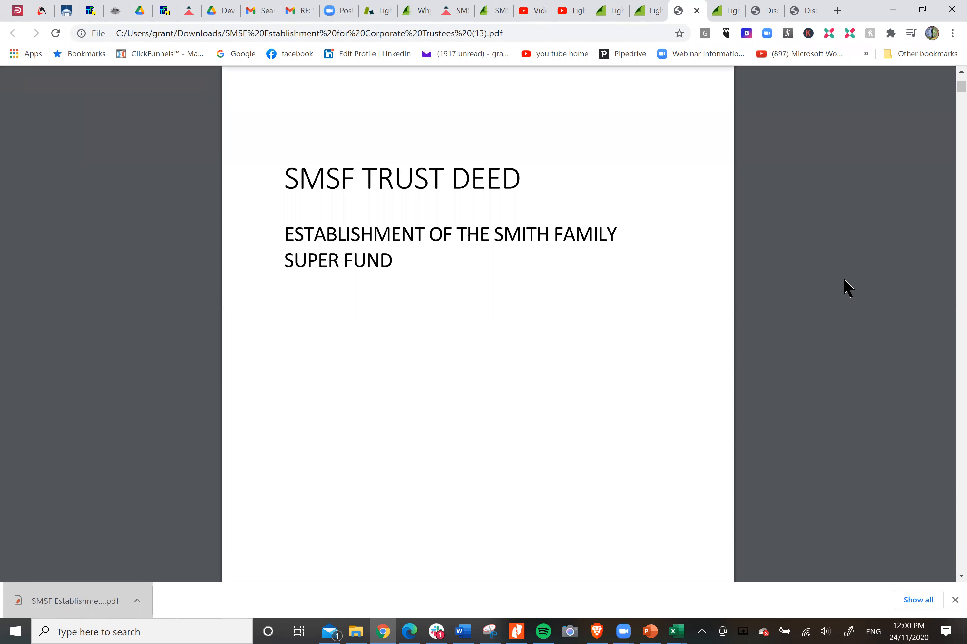
scroll(848, 287, "down", 7)
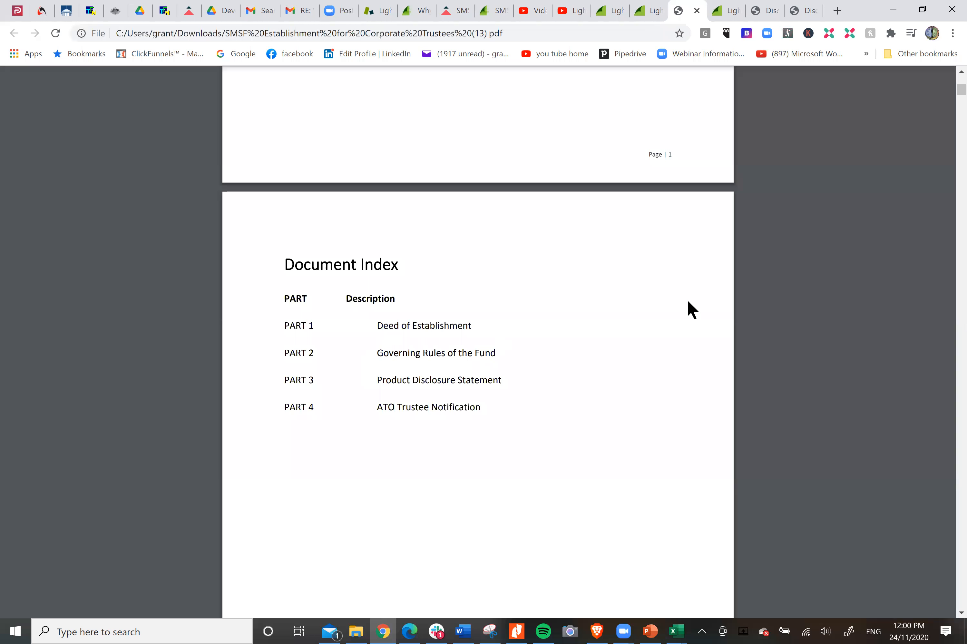
scroll(811, 326, "down", 15)
scroll(813, 330, "down", 15)
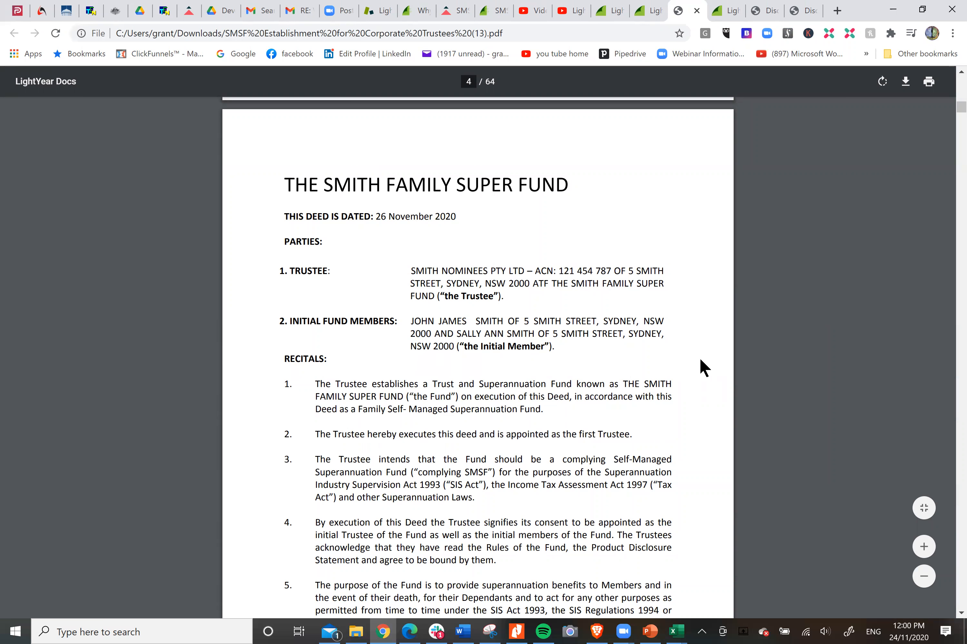
scroll(703, 368, "down", 4)
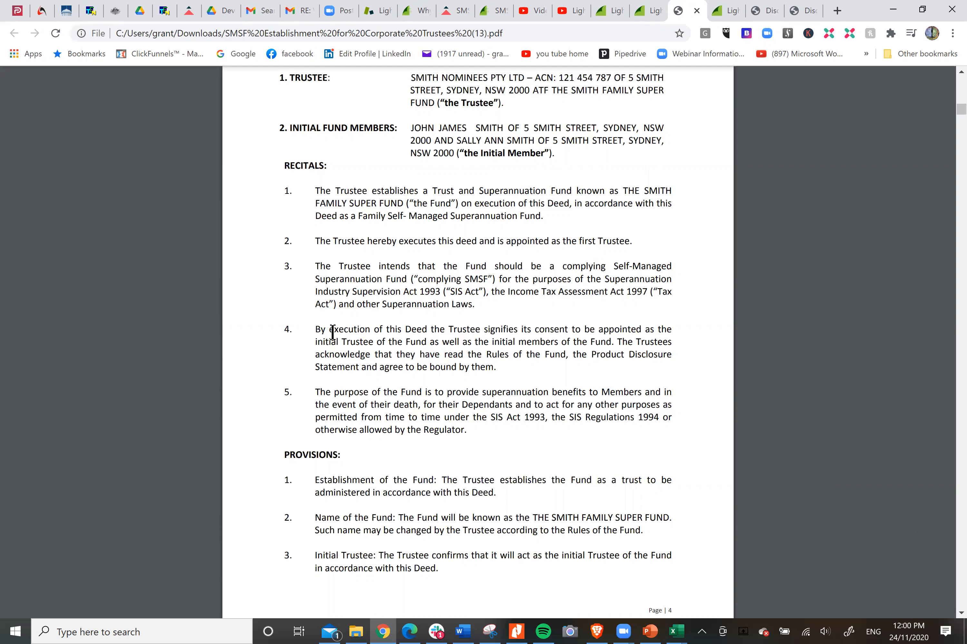
left_click_drag(315, 330, 427, 331)
left_click_drag(487, 323, 500, 368)
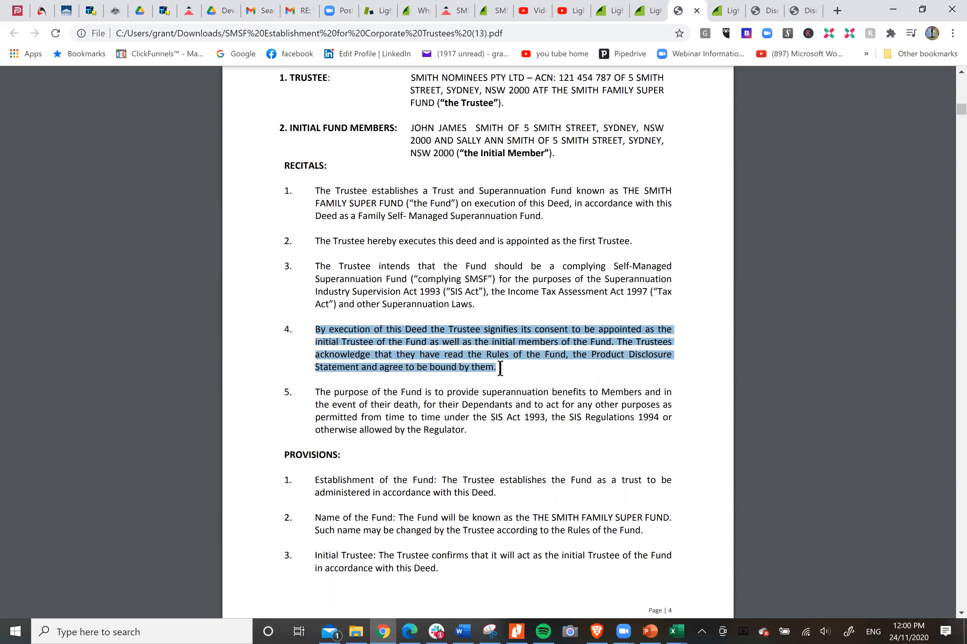
left_click(500, 368)
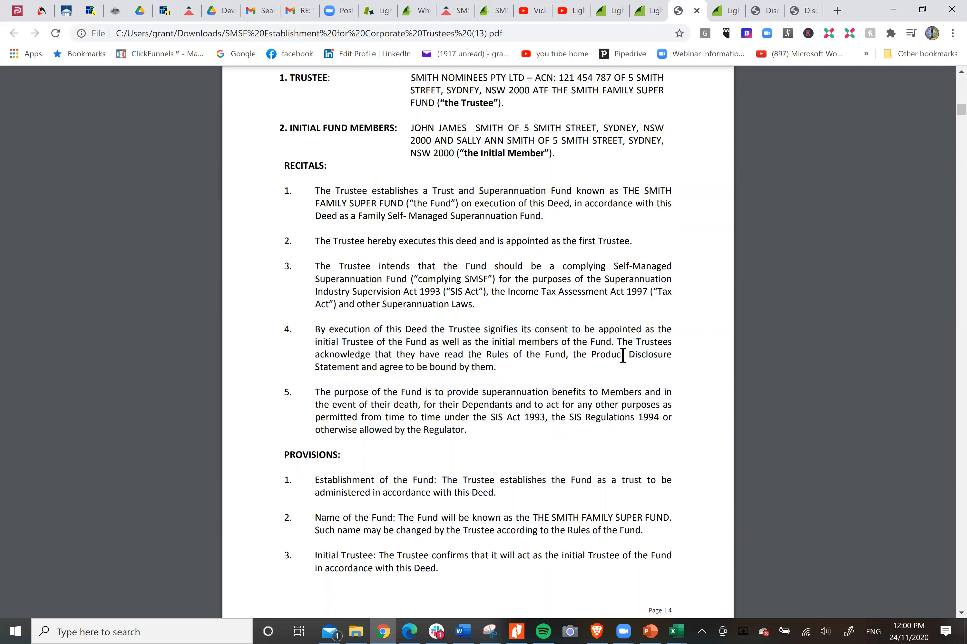
Step: Review the deed's provisions, the trustee and member signing pages, and the governing rules through Rule 2 on trustee powers
scroll(620, 357, "down", 5)
scroll(623, 355, "down", 3)
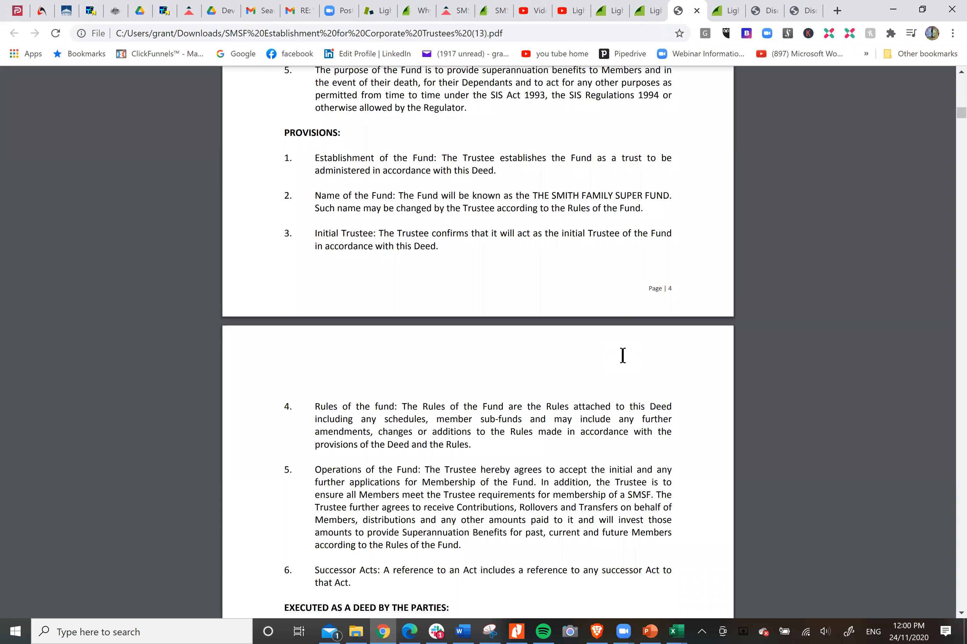
scroll(622, 355, "down", 5)
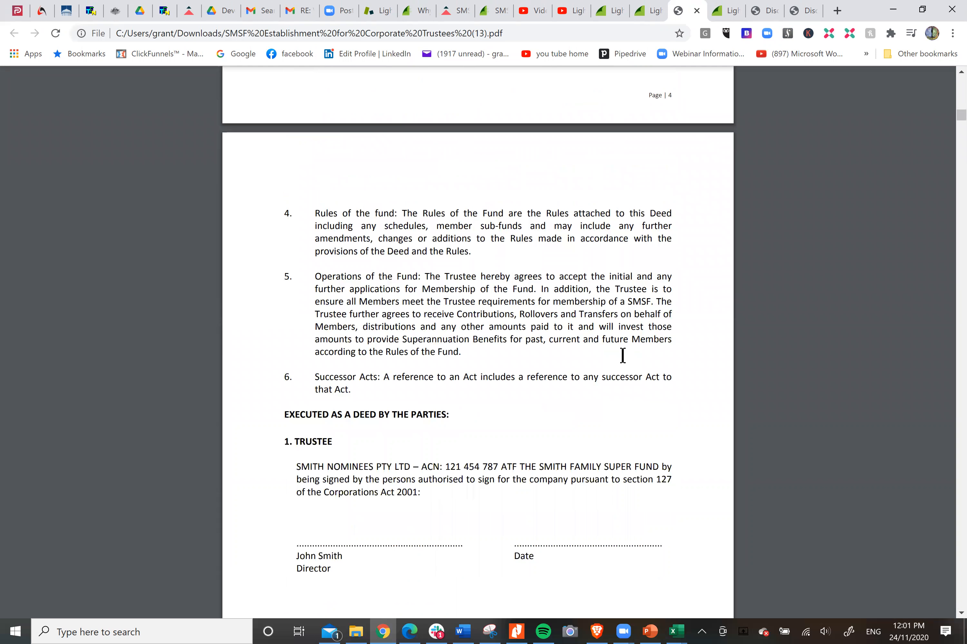
scroll(623, 356, "down", 5)
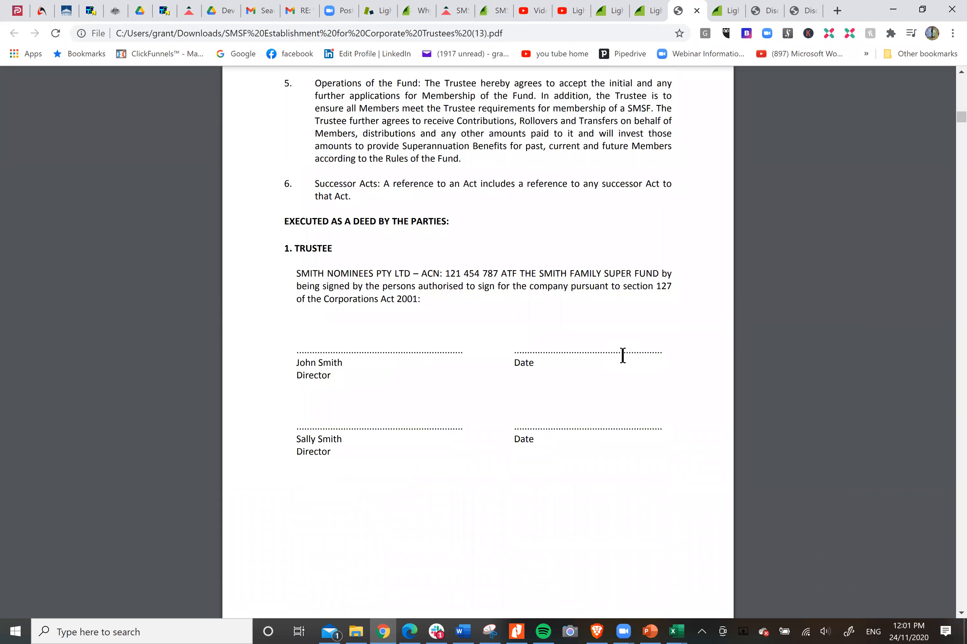
scroll(622, 355, "down", 13)
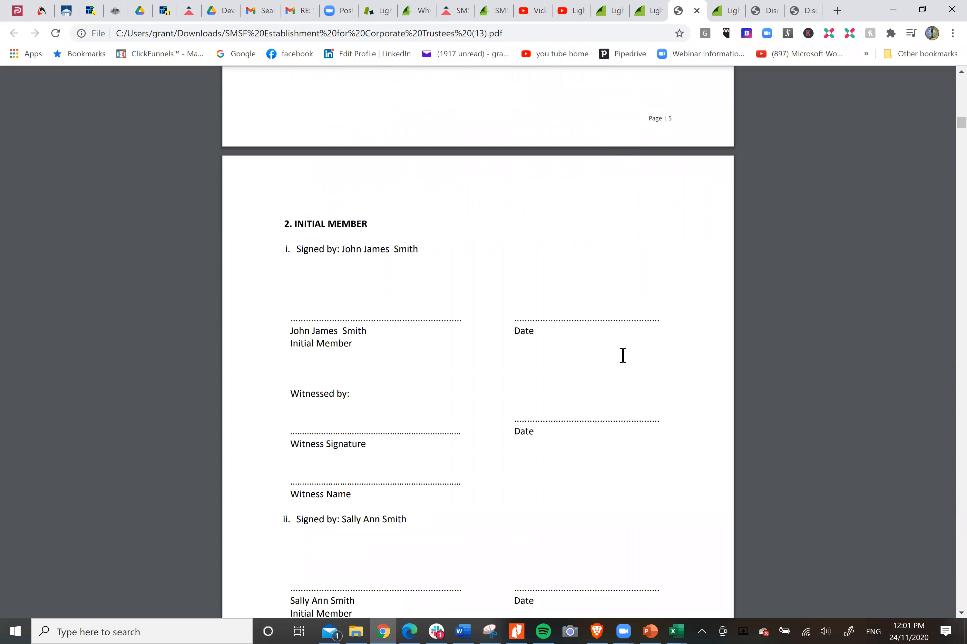
scroll(622, 356, "down", 5)
scroll(622, 356, "down", 15)
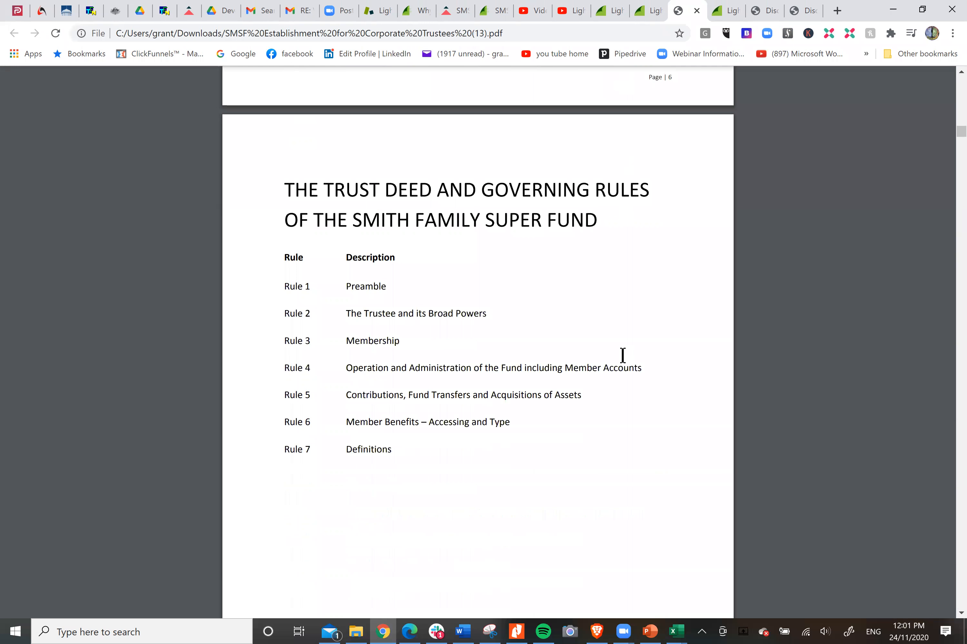
scroll(622, 356, "down", 20)
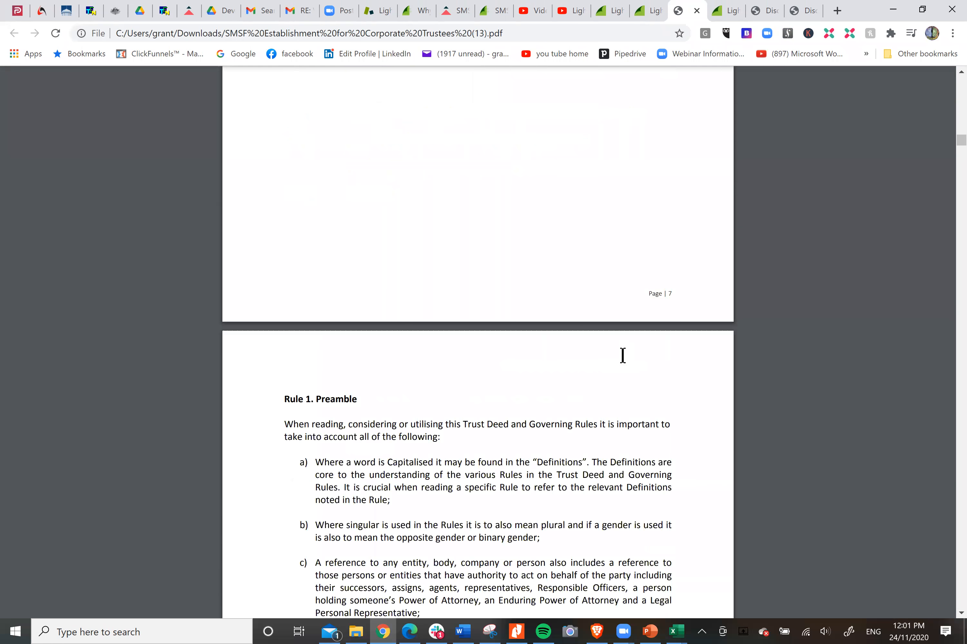
scroll(623, 356, "down", 5)
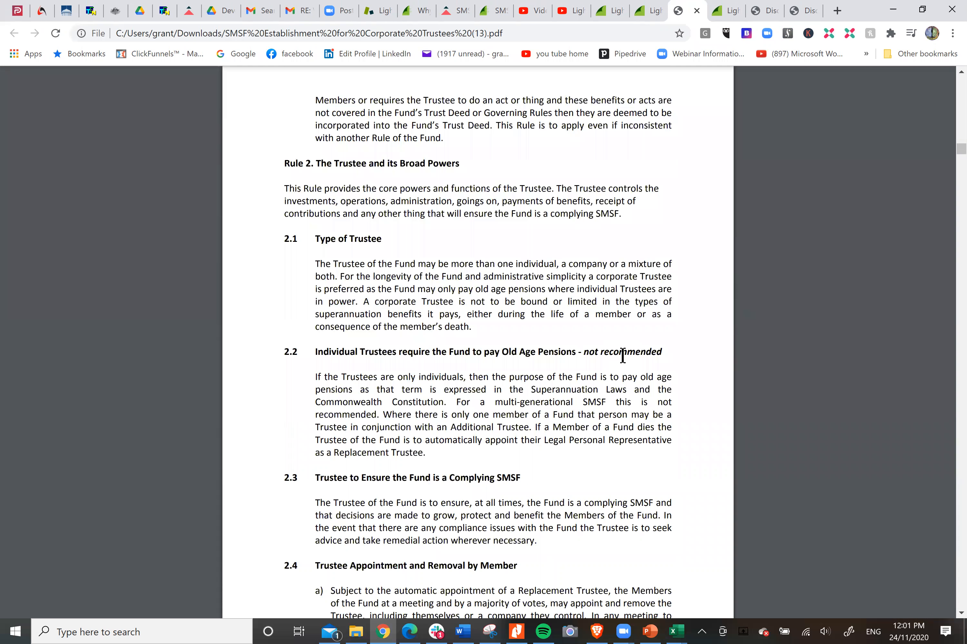
scroll(622, 355, "down", 20)
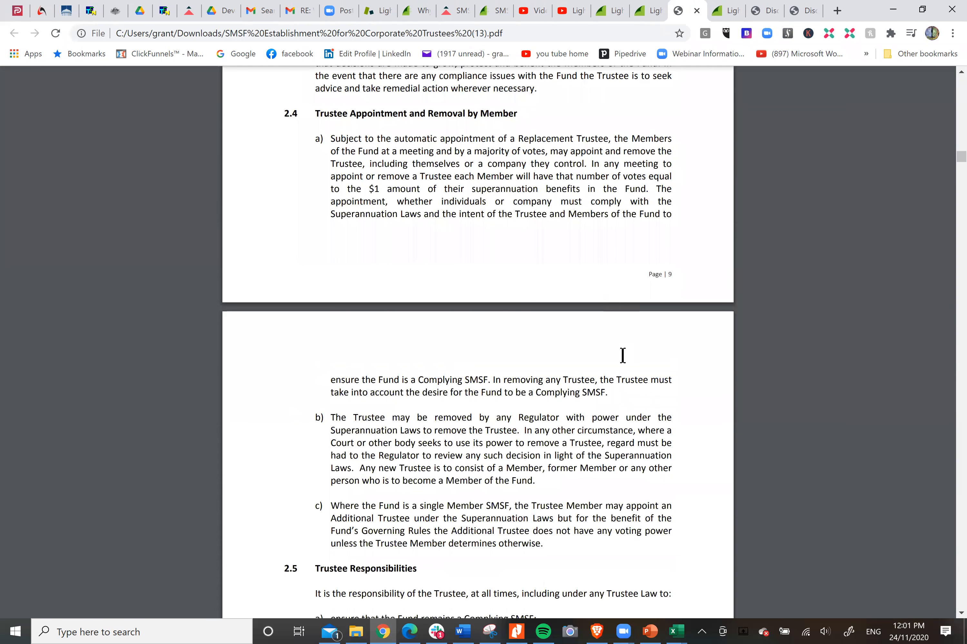
Step: Examine the ATO Trustee declaration near the end of the PDF, including its signature section, administration requirements and trustee duties
left_click_drag(961, 161, 961, 577)
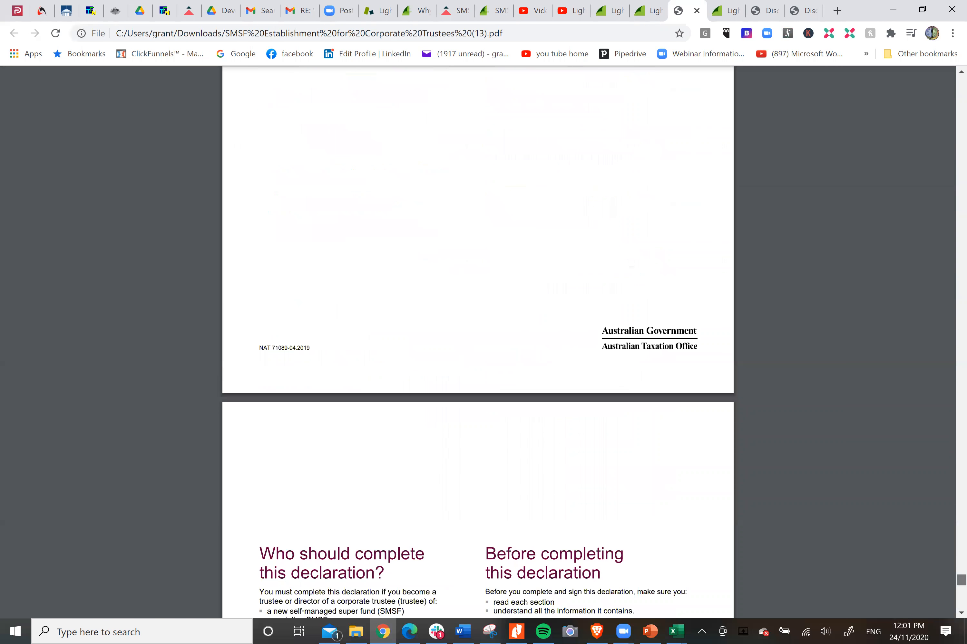
scroll(584, 399, "up", 15)
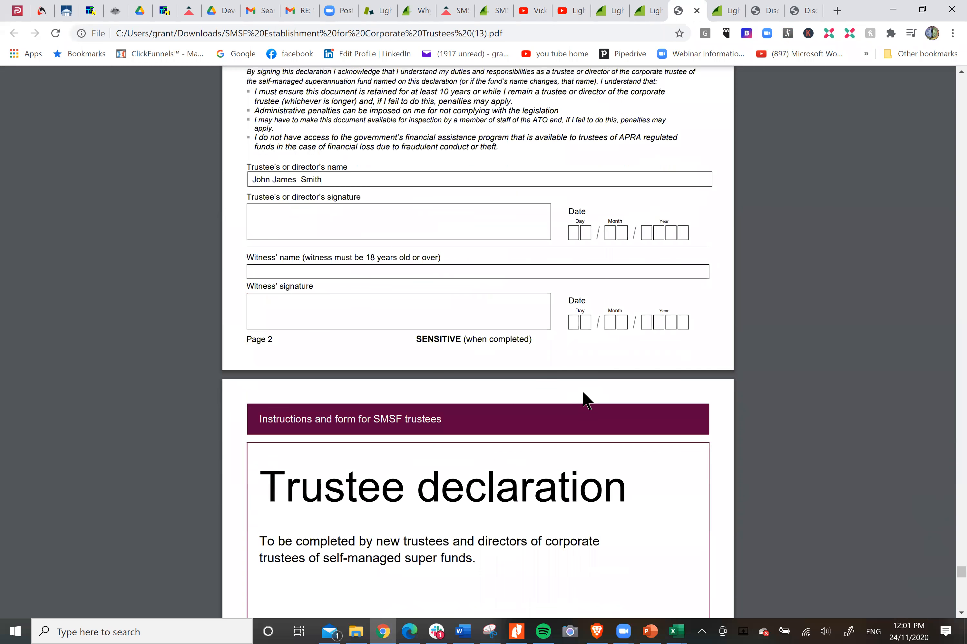
scroll(583, 395, "up", 20)
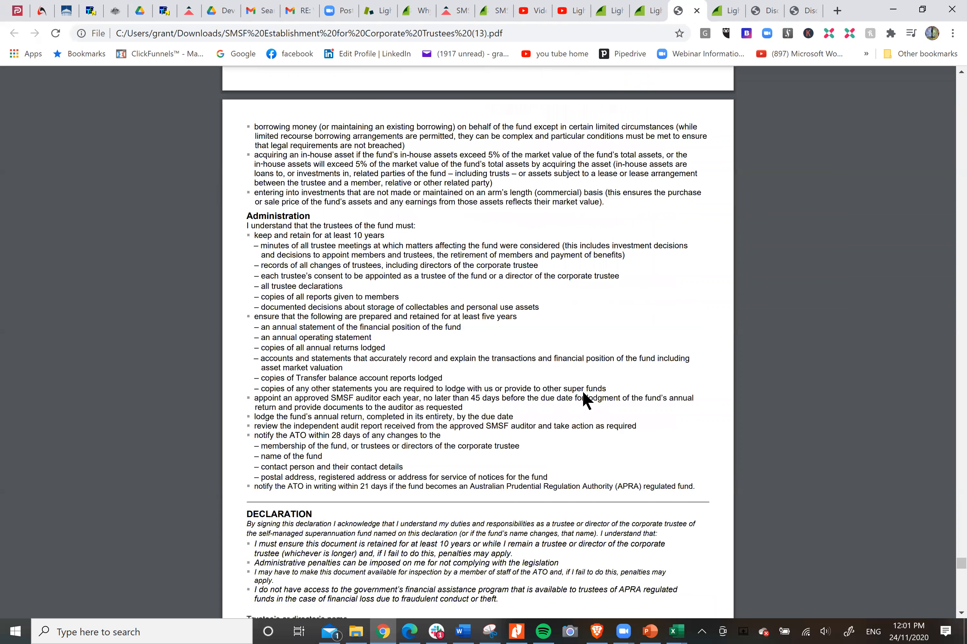
scroll(584, 400, "up", 5)
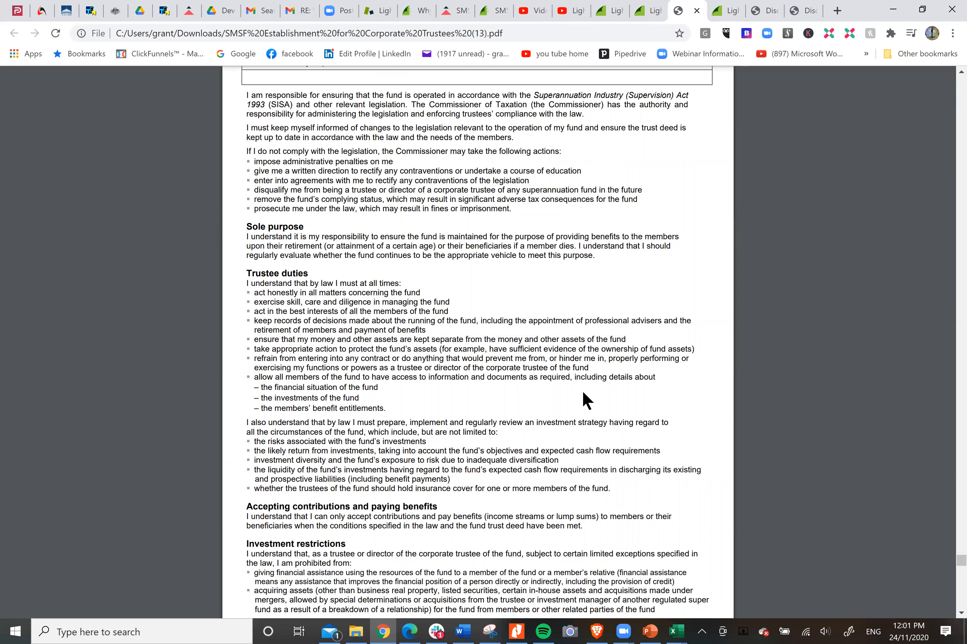
Step: Search Google for "abn and tfn for smsf" in a new browser tab
left_click(837, 10)
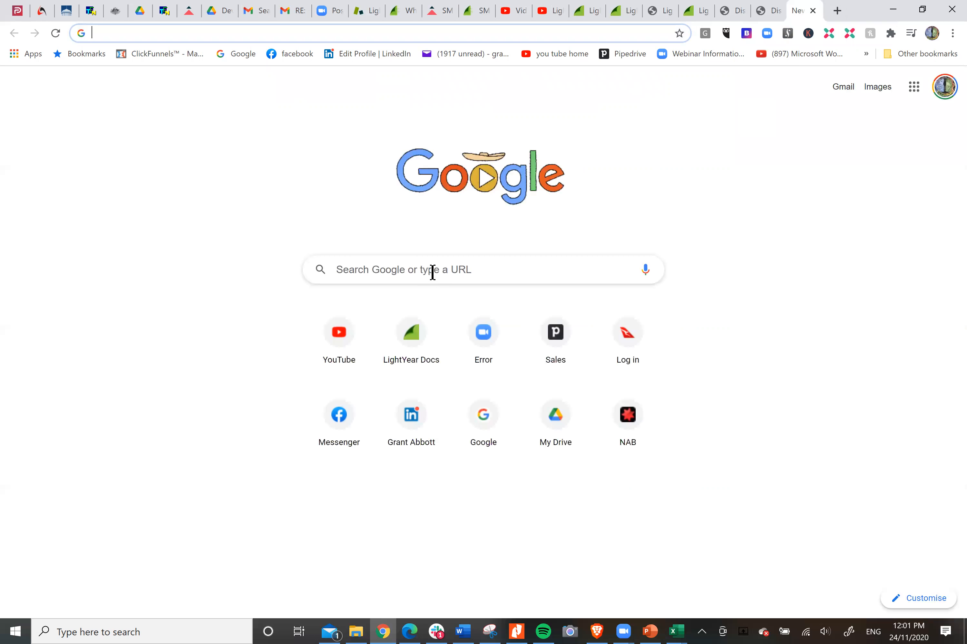
left_click(432, 272)
type("abn")
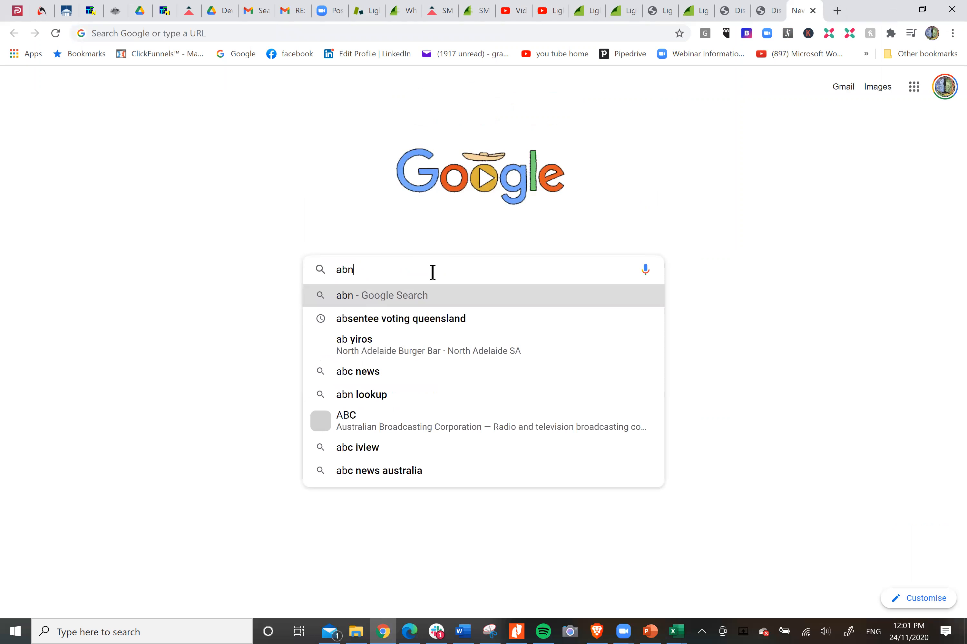
type(" and t")
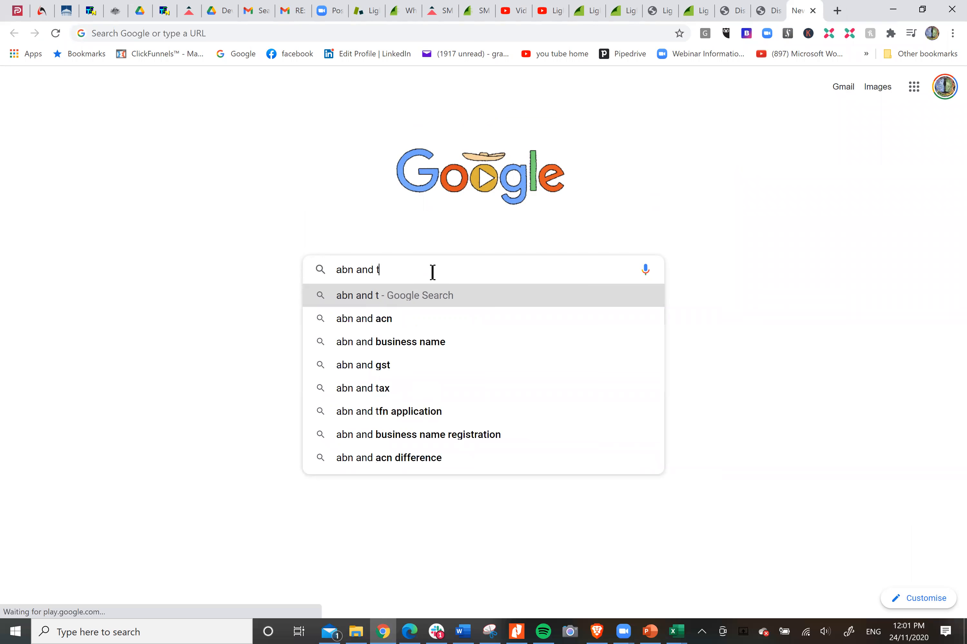
type("fn for smsf")
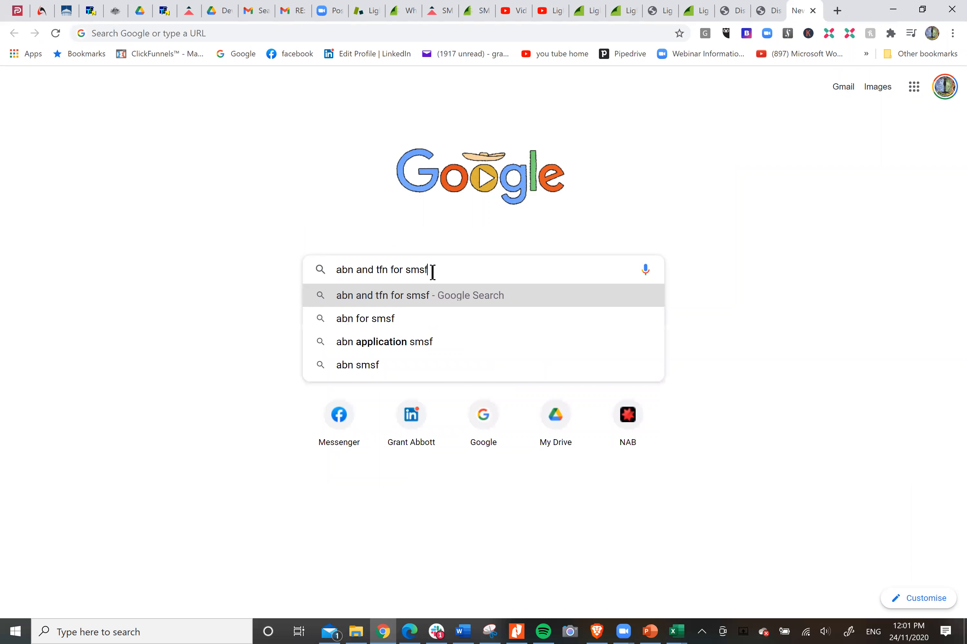
key("Return")
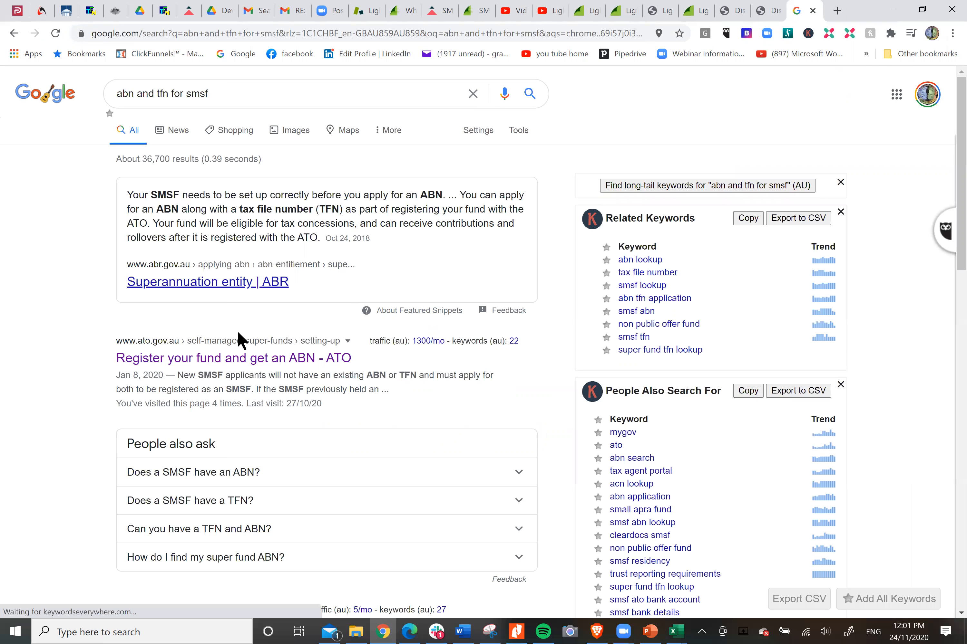
Step: Open the ATO result "Register your fund and get an ABN" and follow its link to register the SMSF and apply for an ABN
left_click(260, 361)
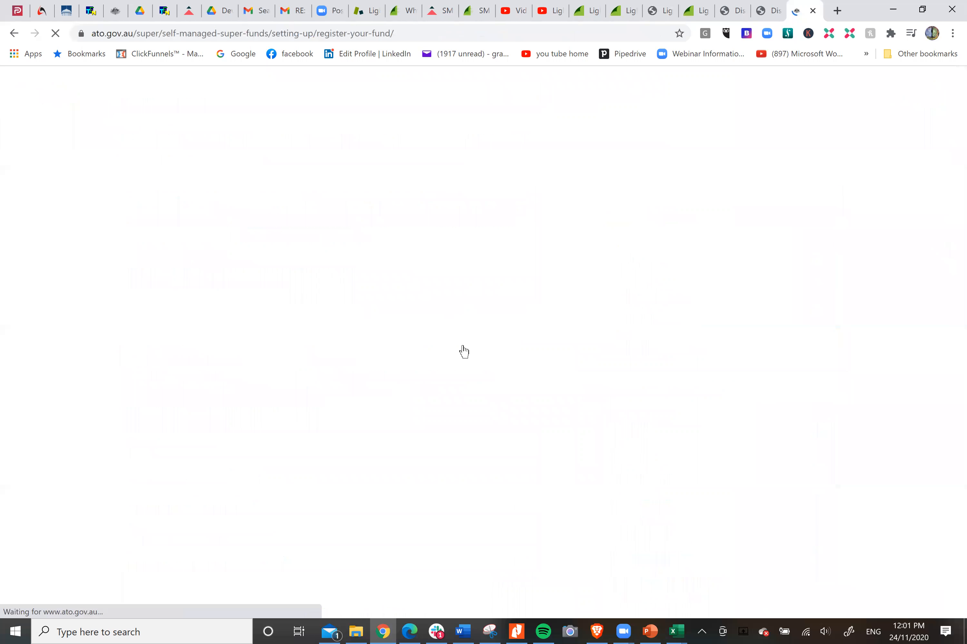
scroll(852, 324, "down", 1)
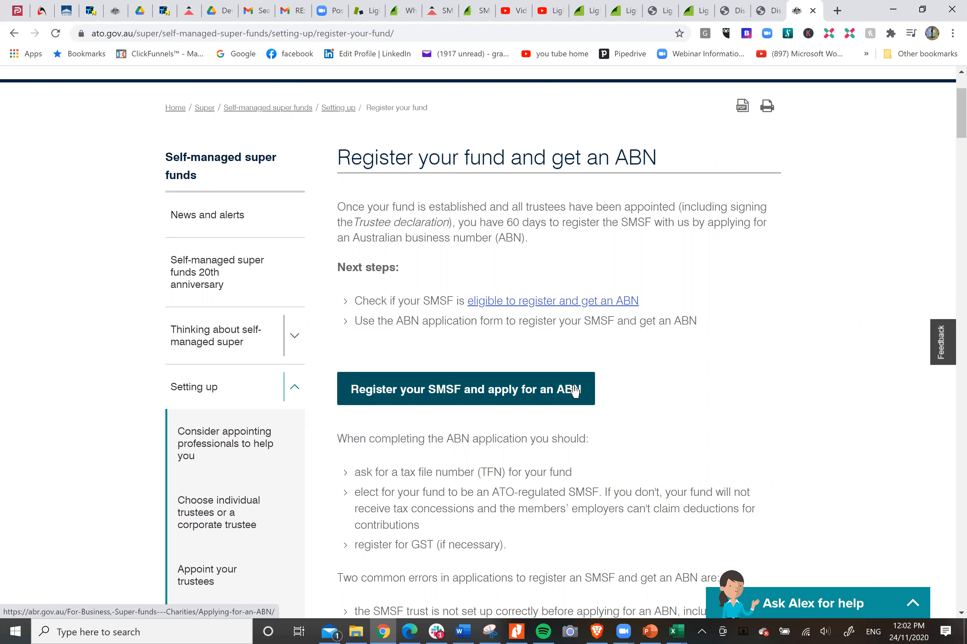
left_click(575, 391)
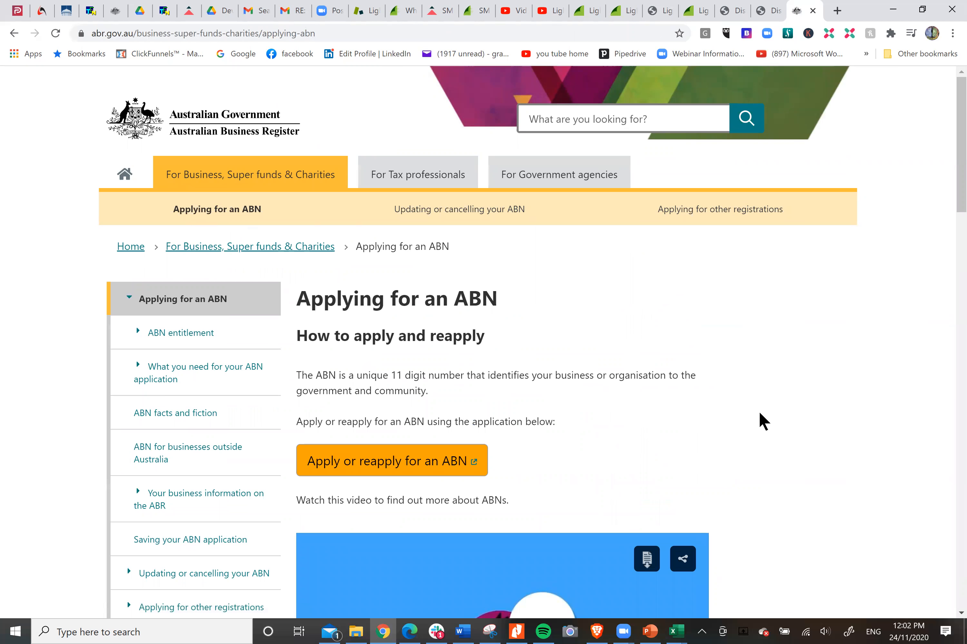
Step: Review the Applying for an ABN page, including the application processing information, and return to the SMSF Establishment for Corporate Trustees PDF
scroll(761, 420, "down", 7)
scroll(761, 420, "down", 4)
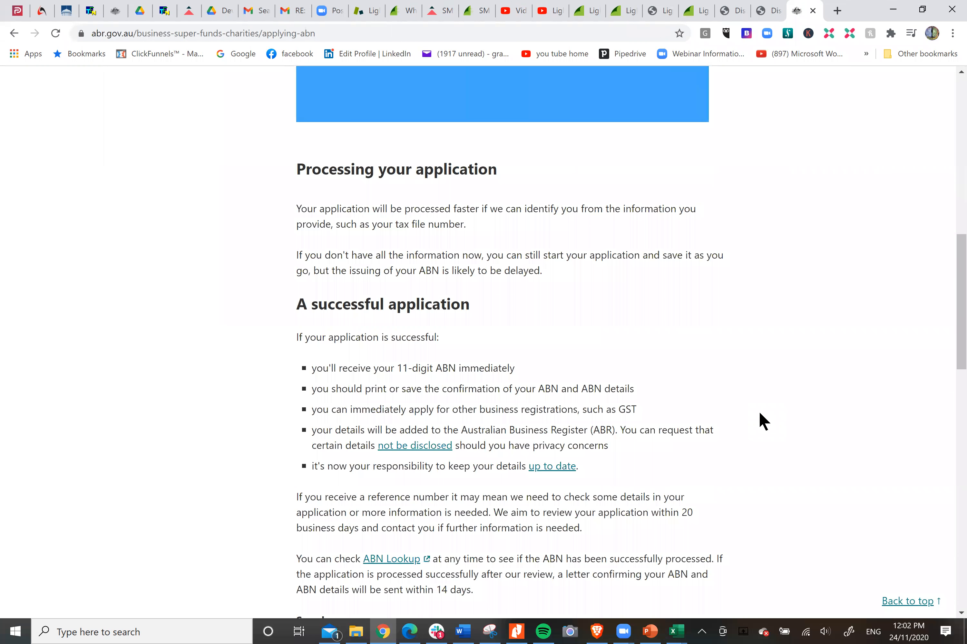
scroll(761, 420, "up", 15)
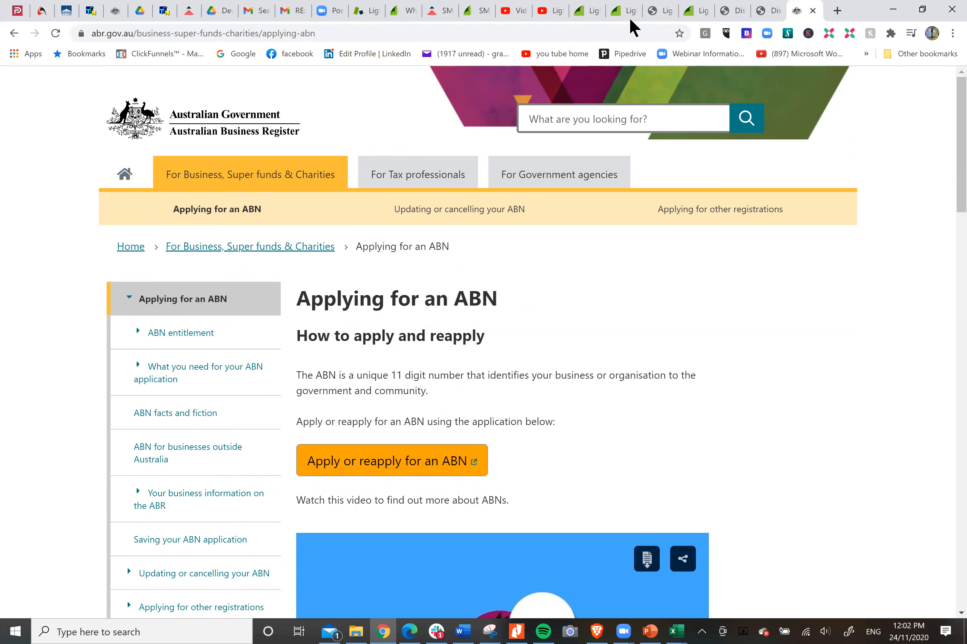
left_click(772, 12)
left_click(654, 19)
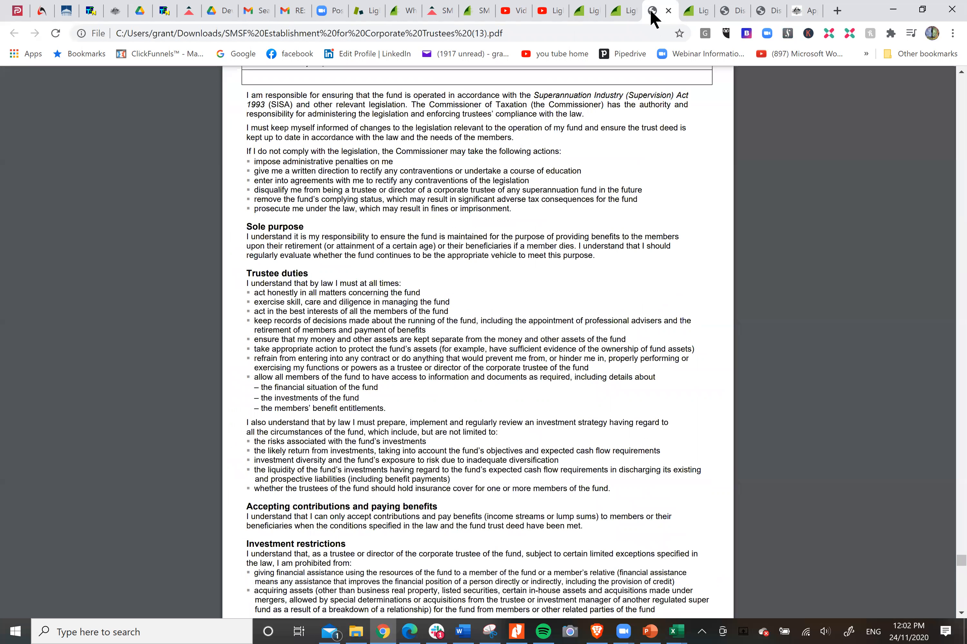